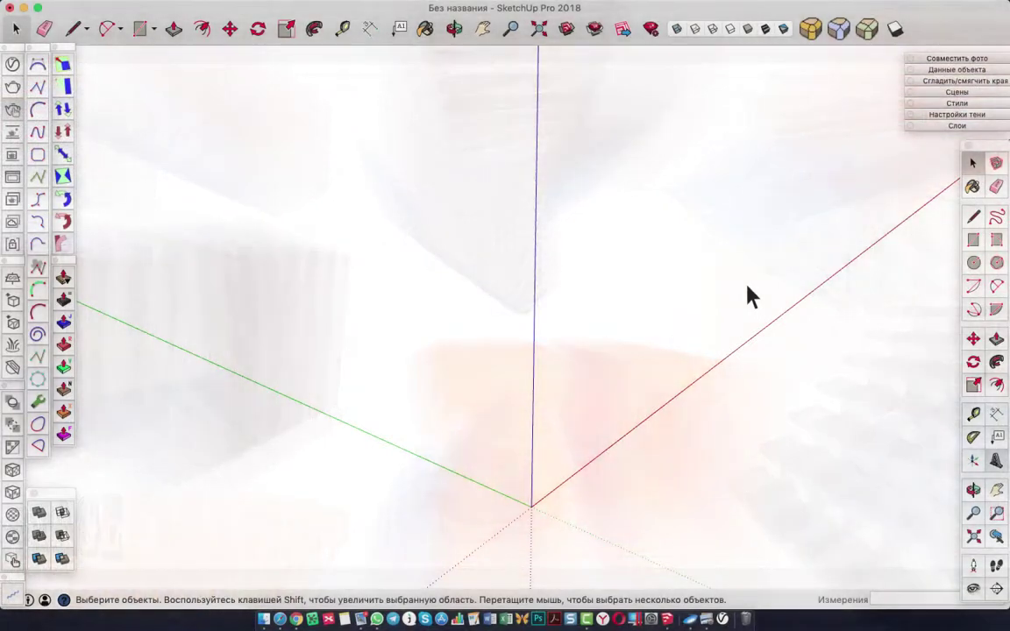
- Draw a 500×500 mm square at the origin and extrude it 500 mm into a box
key(r)
click(531, 507)
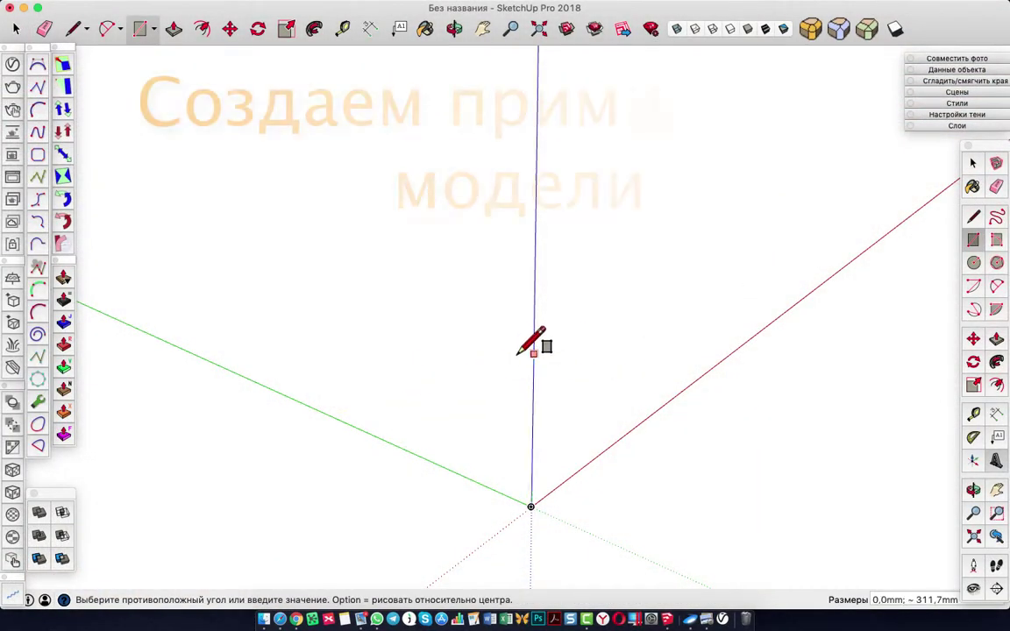
click(503, 380)
text(500;500)
key(Return)
key(p)
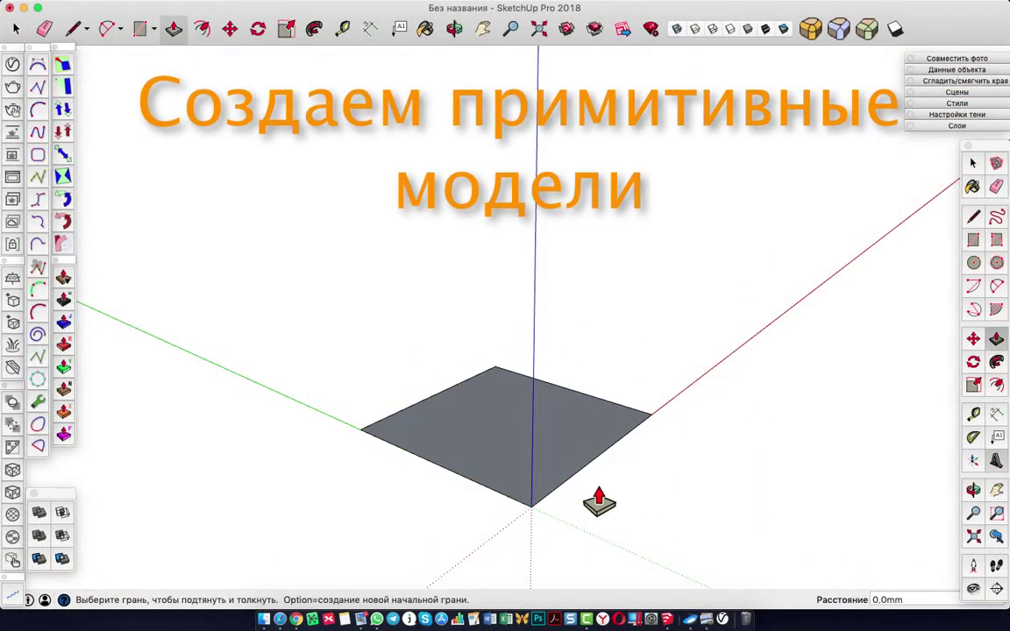
click(604, 501)
text(500)
key(Return)
- Offset the box's top face to form a rim and push the inner face 450 mm down
key(f)
mouse_move(586, 296)
middle_down()
mouse_move(573, 258)
mouse_move(475, 276)
middle_up()
click(475, 275)
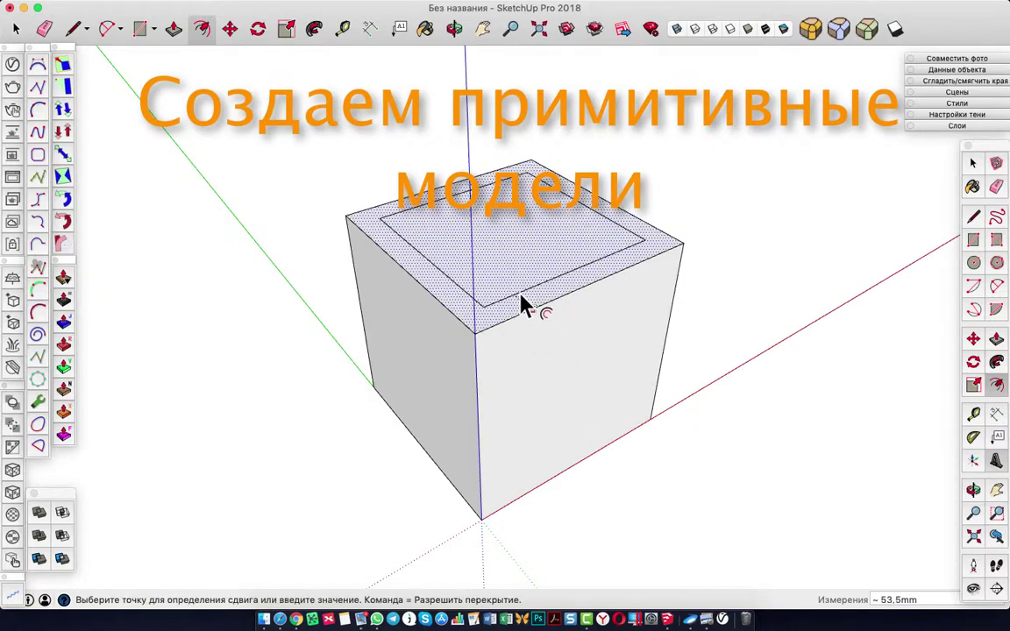
click(523, 260)
key(p)
click(523, 263)
text(450)
key(Return)
- Select the whole hollow box and make it a group
mouse_move(514, 309)
middle_down()
mouse_move(525, 232)
mouse_move(408, 449)
mouse_move(604, 108)
mouse_move(604, 271)
mouse_move(517, 349)
middle_up()
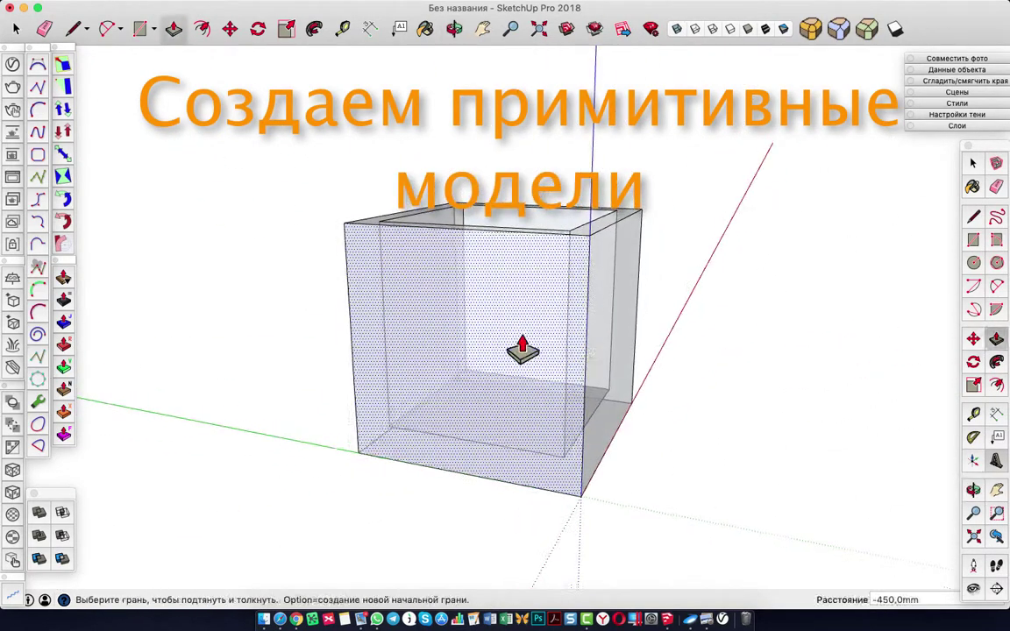
key(space)
triple_click(522, 326)
right_click(522, 326)
click(573, 430)
- Round the box group's edges with RoundCorner using a 10 mm offset and 6 segments
click(912, 253)
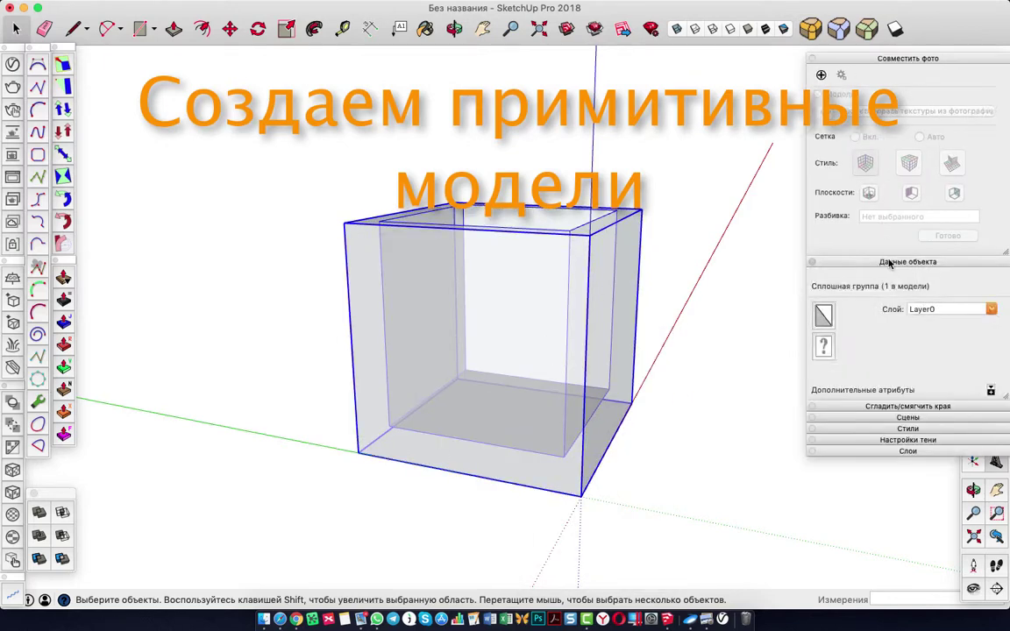
click(500, 176)
middle_drag(500, 175, 459, 180)
click(839, 28)
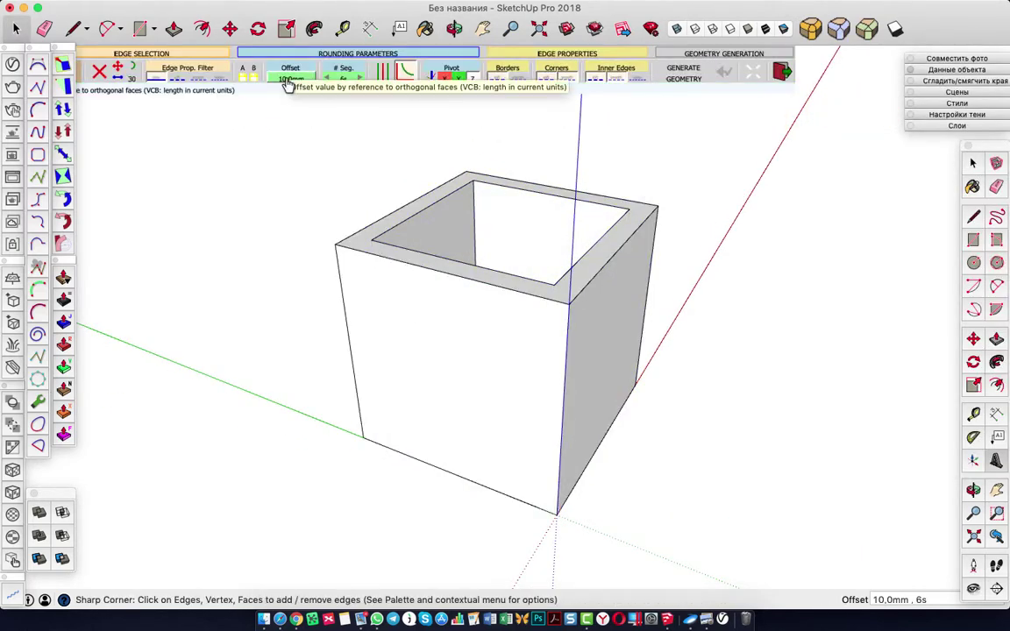
key(space)
click(480, 320)
click(838, 30)
key(Return)
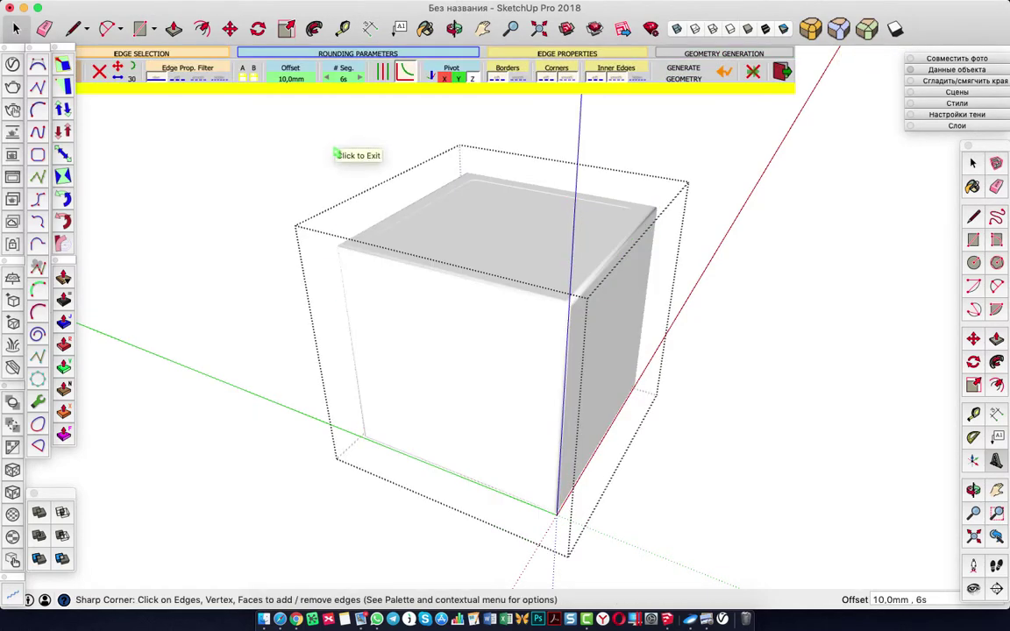
mouse_move(638, 270)
middle_down()
mouse_move(762, 158)
mouse_move(265, 254)
middle_up()
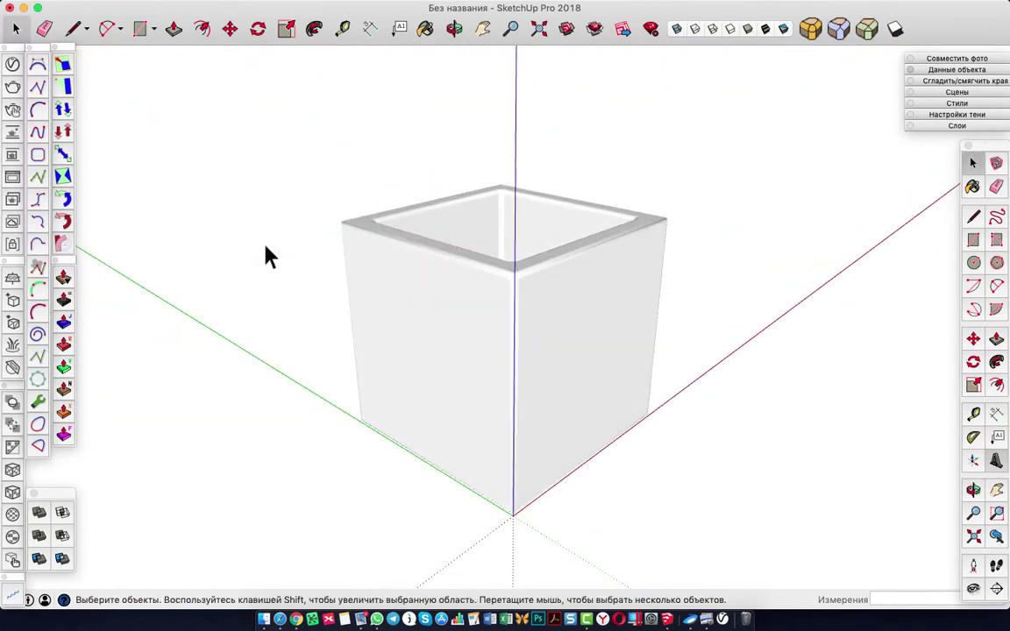
- Copy the box to the right, painting the copy light stone and the original granite
key(m)
click(454, 450)
key(ctrl)
click(629, 350)
key(space)
key(b)
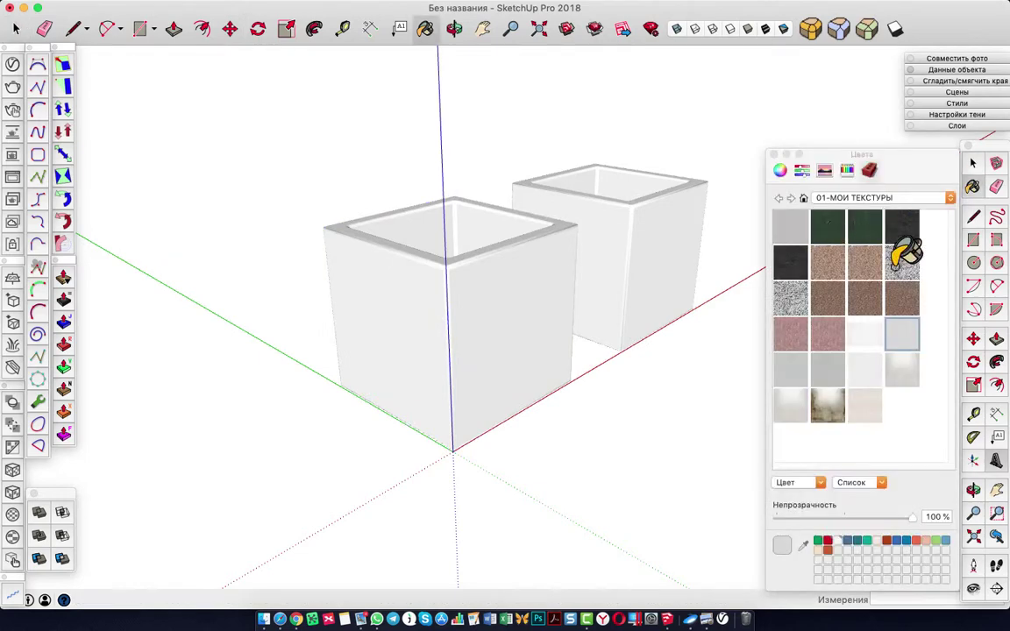
click(631, 263)
click(512, 297)
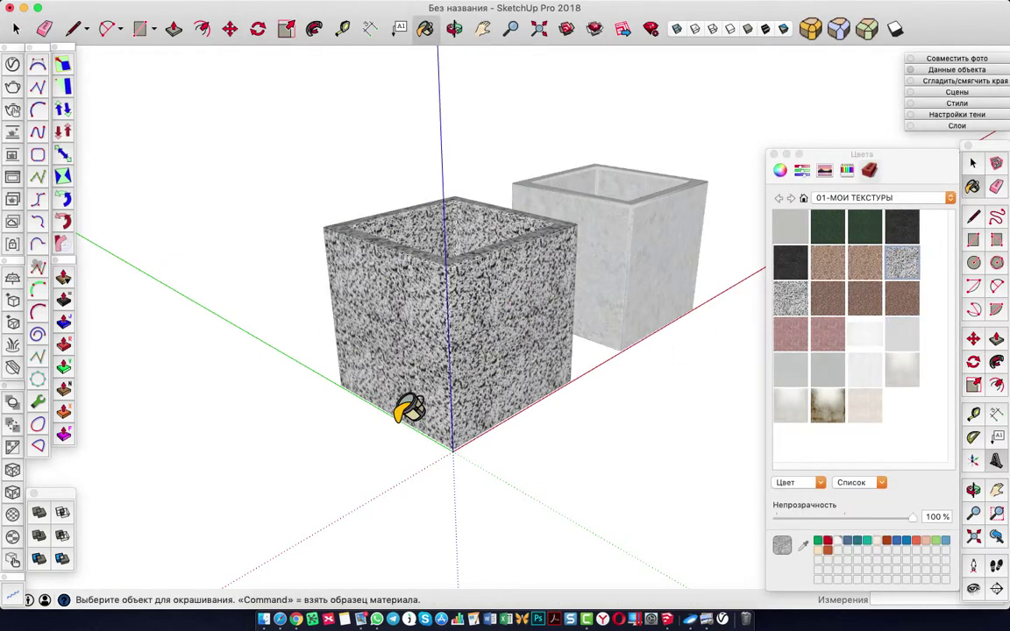
- Array two more copies to the left (x2) and paint them brown and black stone
key(m)
click(341, 387)
key(ctrl)
click(210, 318)
text(x2)
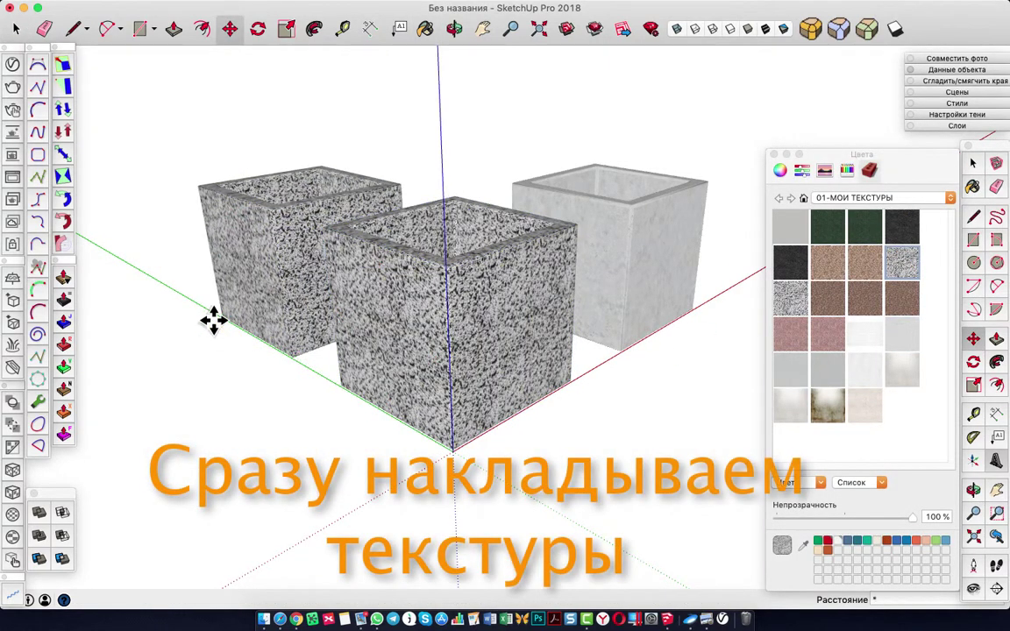
key(Return)
key(space)
click(828, 262)
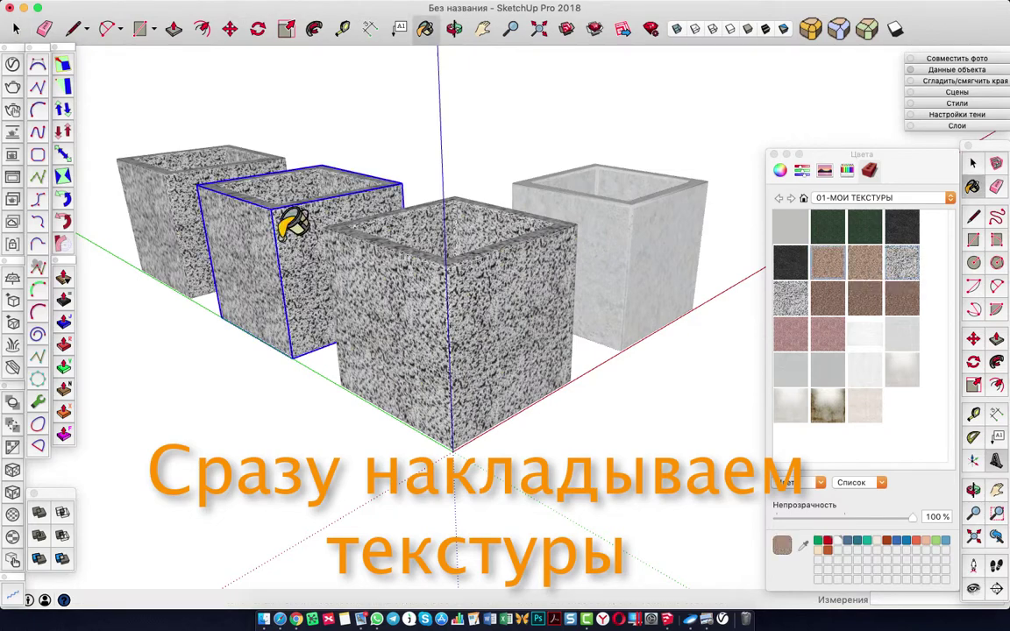
click(279, 227)
click(902, 226)
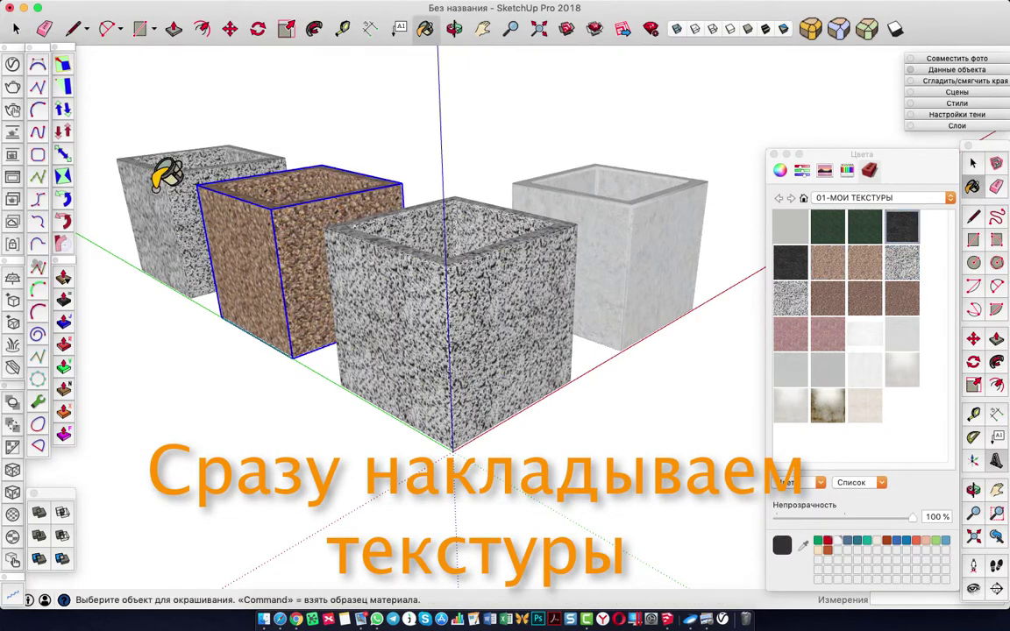
click(158, 171)
mouse_move(158, 171)
middle_down()
mouse_move(541, 260)
mouse_move(422, 344)
middle_up()
- Draw a 400 mm radius circle in front of the boxes and extrude it 1000 mm
key(space)
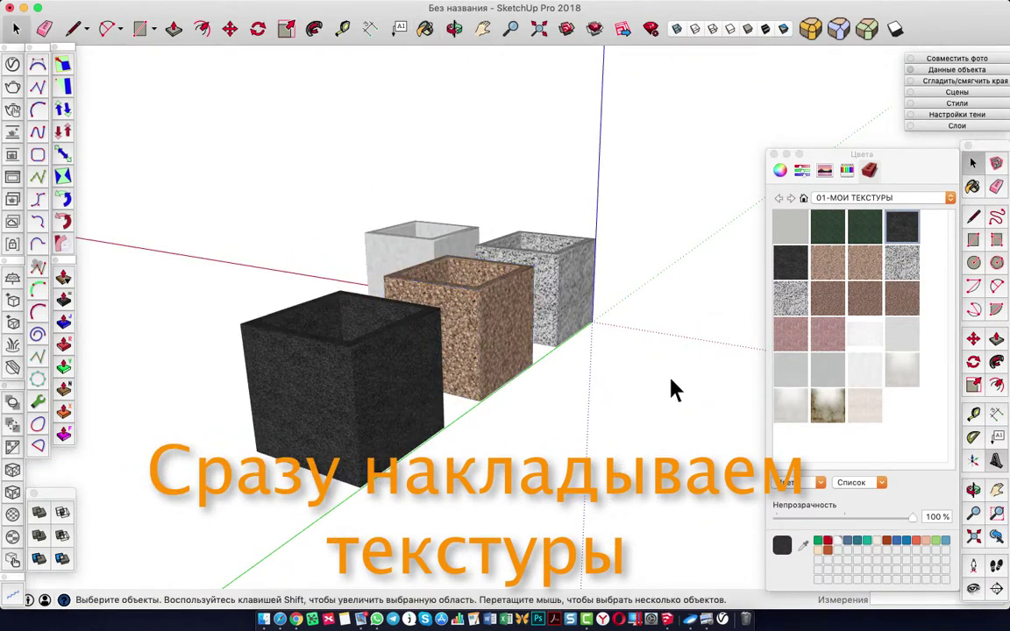
scroll(712, 225, down, 2)
scroll(356, 447, up, 2)
key(c)
click(355, 448)
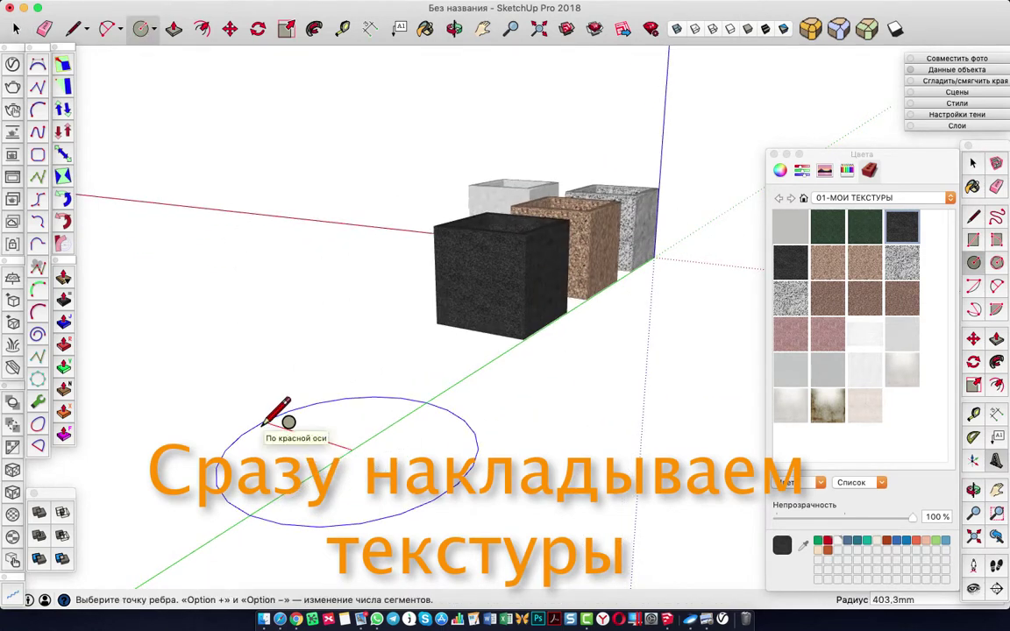
key(Escape)
click(310, 476)
click(262, 438)
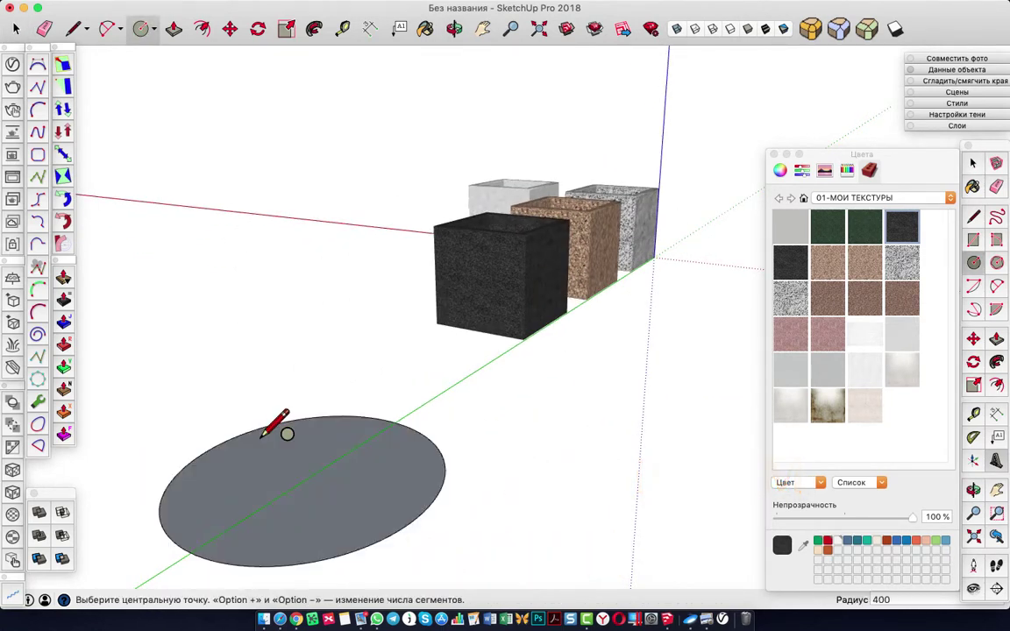
key(p)
click(315, 465)
text(8)
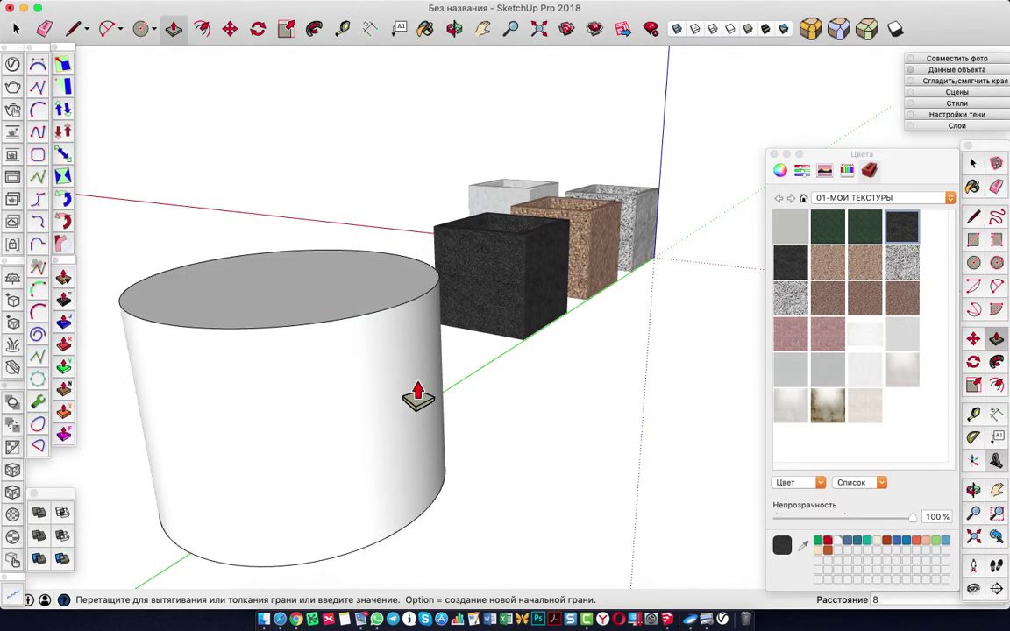
text(1000)
key(Return)
- Offset the cylinder's top edge into a wall and push the inner disc 900 mm down
scroll(420, 313, down, 2)
key(f)
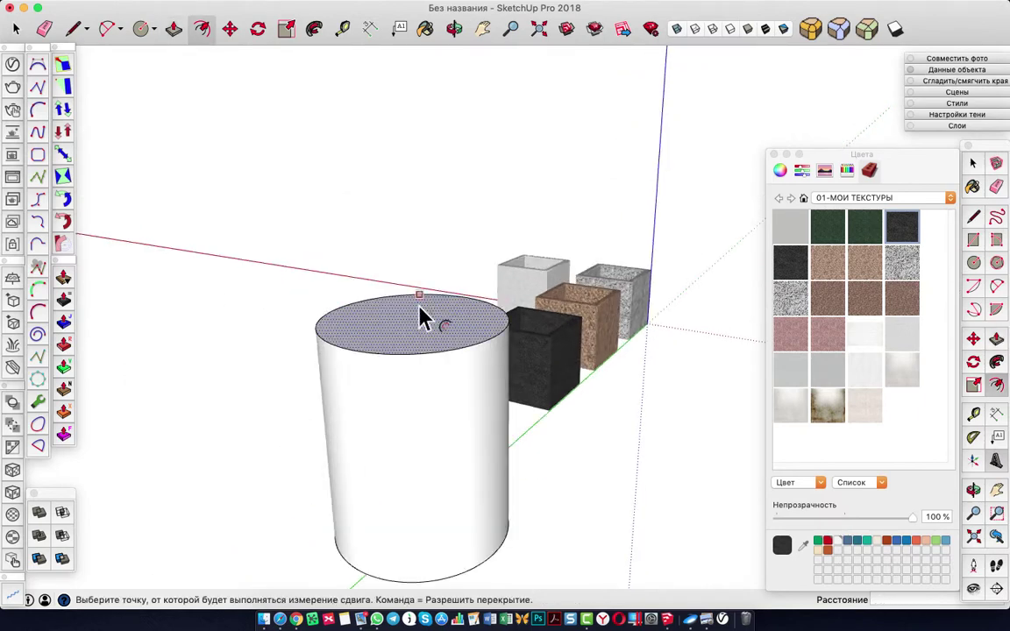
click(421, 316)
click(430, 349)
key(p)
click(415, 336)
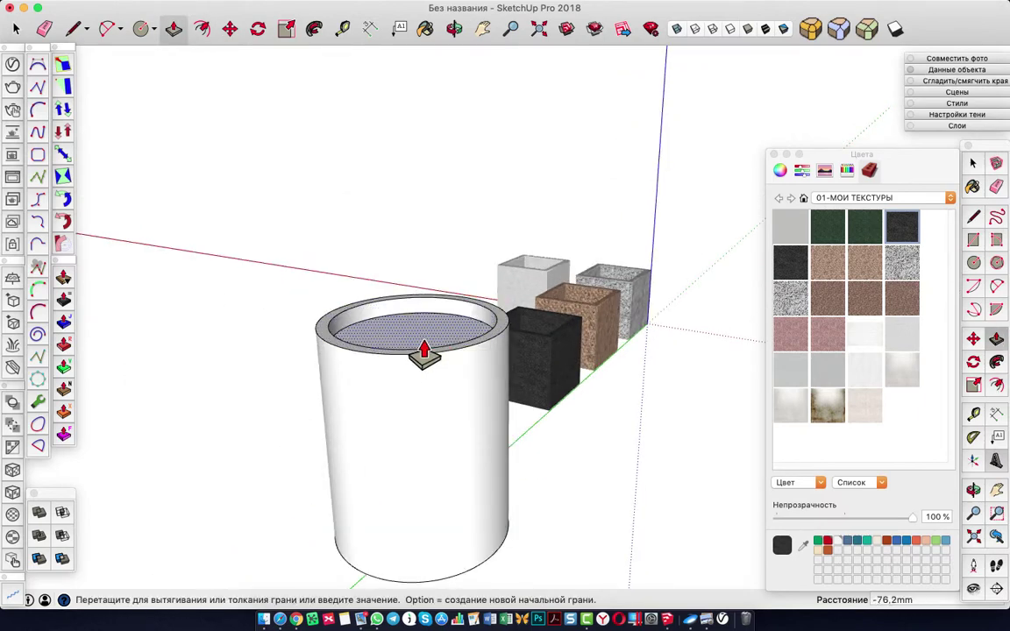
text(900)
key(Return)
- Select the cylinder's top rim and round it with RoundCorner
mouse_move(417, 354)
middle_down()
mouse_move(683, 248)
mouse_move(290, 467)
mouse_move(442, 333)
middle_up()
key(space)
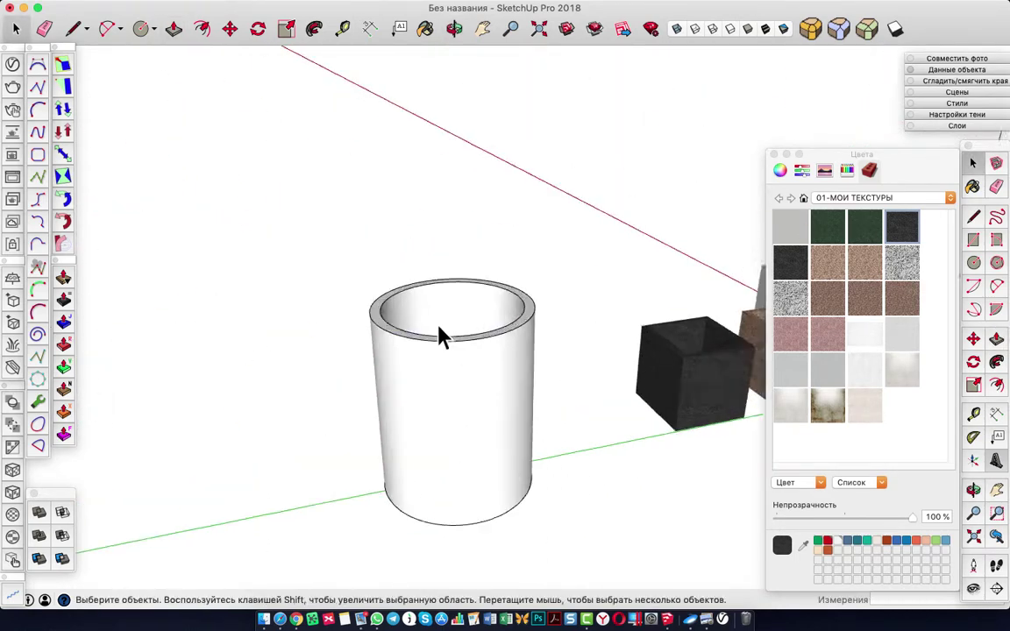
triple_click(443, 349)
click(534, 309)
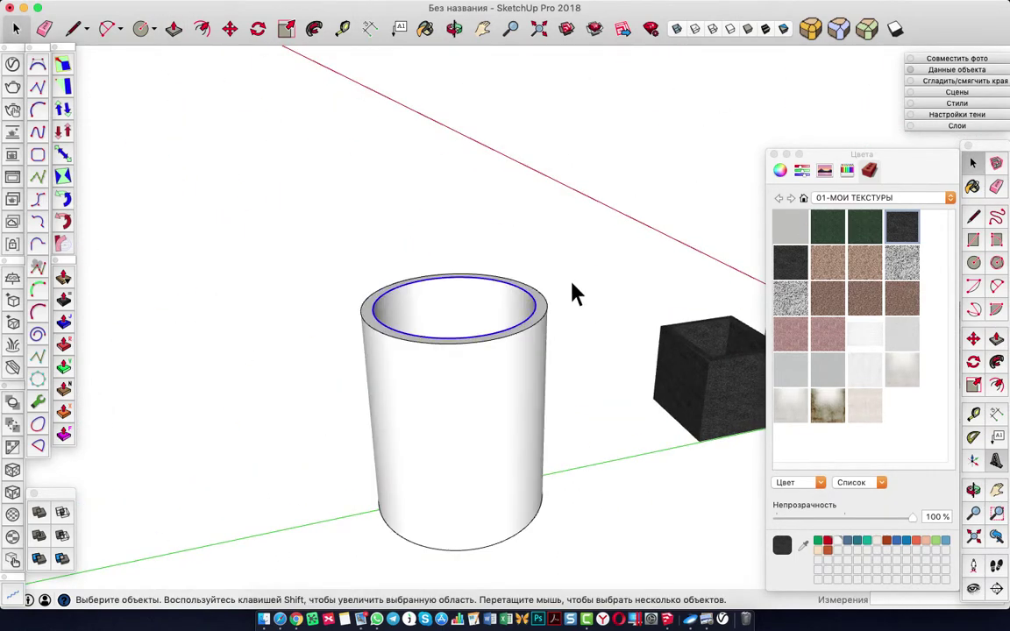
click(827, 32)
key(Return)
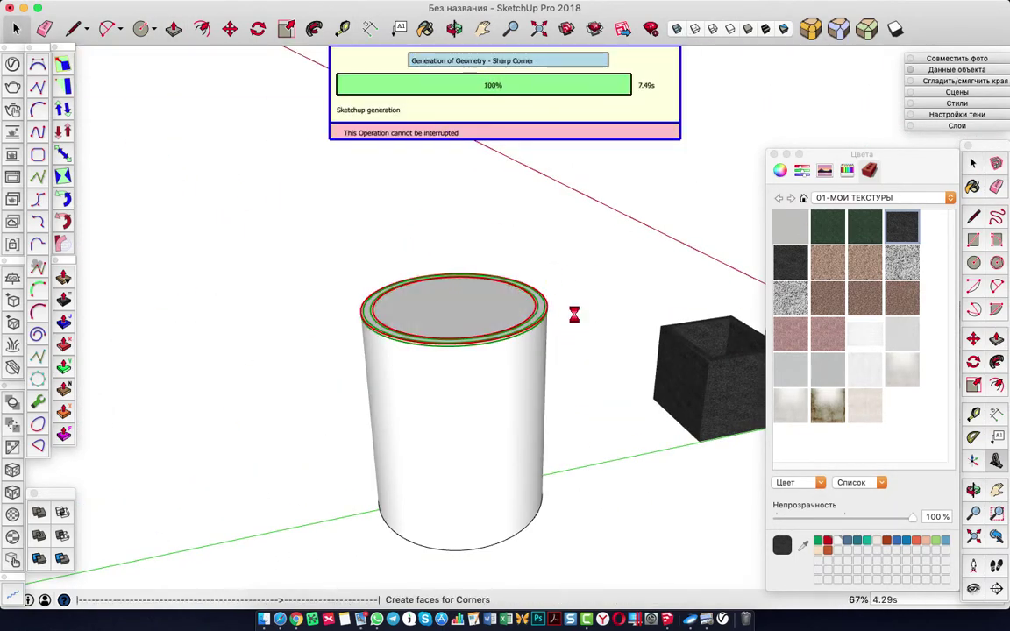
mouse_move(501, 318)
middle_down()
mouse_move(534, 417)
mouse_move(666, 412)
middle_up()
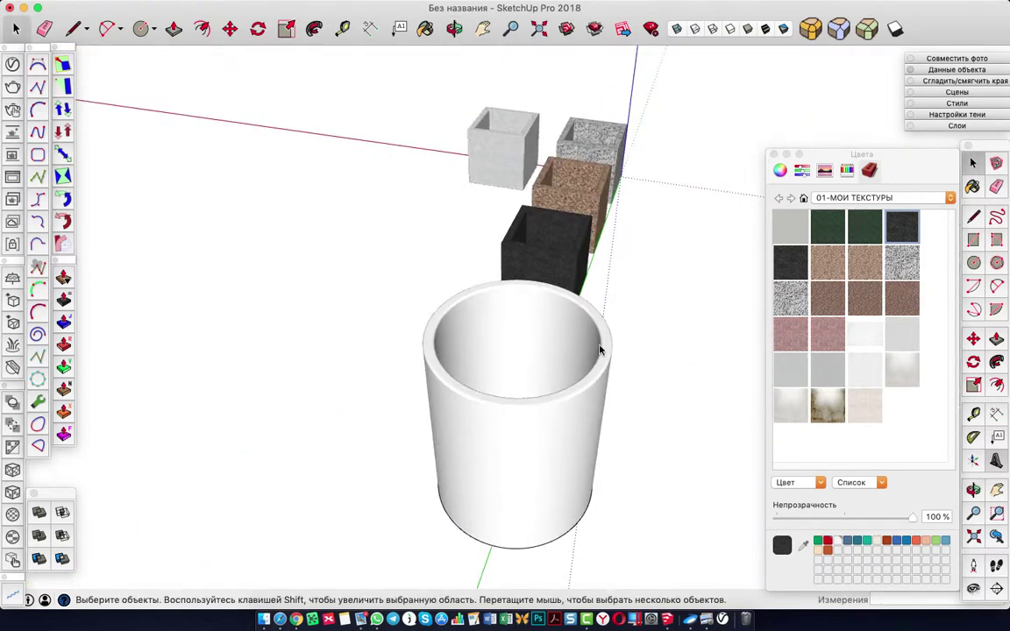
- Paint the cylinder with the pink stone texture
key(b)
click(417, 390)
mouse_move(338, 343)
middle_down()
mouse_move(739, 196)
mouse_move(518, 359)
middle_up()
key(space)
right_click(518, 359)
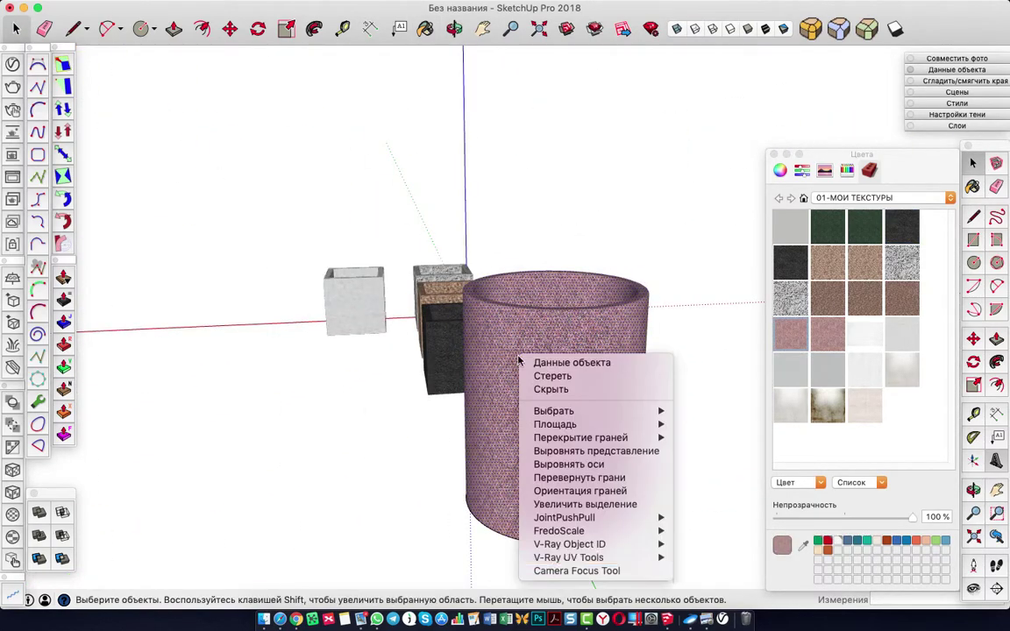
key(Escape)
- Turn on shadows and shift the time of day so they fall across the ground
mouse_move(671, 429)
middle_down()
mouse_move(568, 350)
mouse_move(254, 353)
mouse_move(402, 288)
mouse_move(418, 383)
middle_up()
click(110, 7)
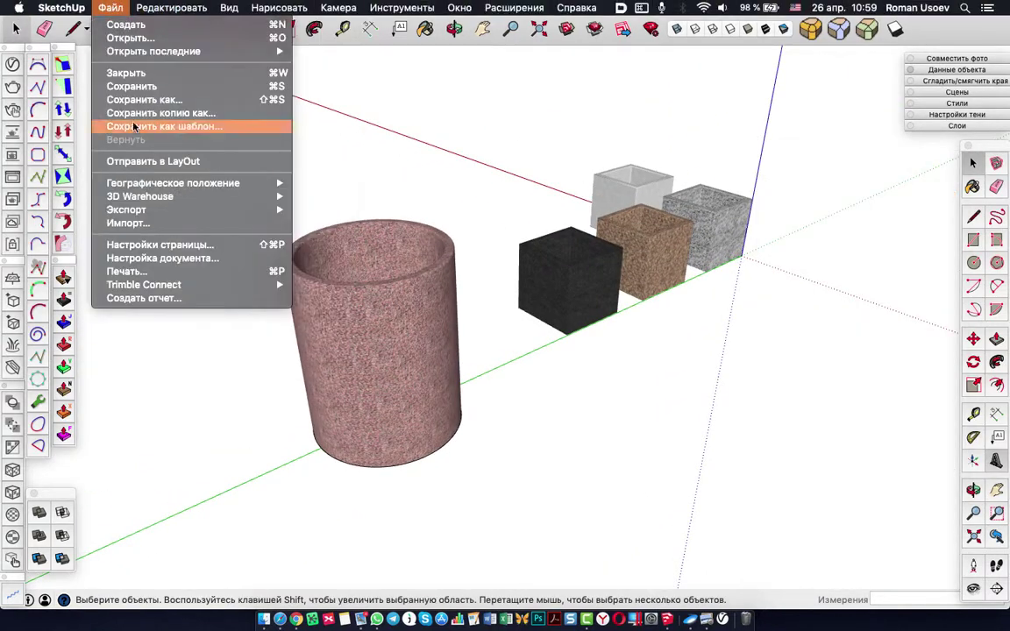
drag(886, 162, 912, 164)
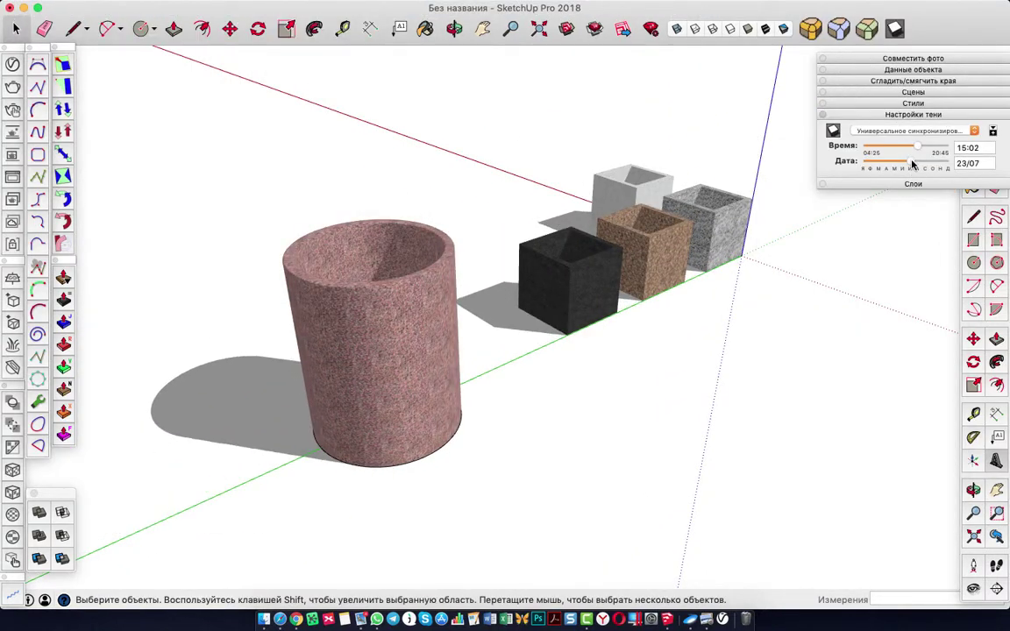
click(918, 115)
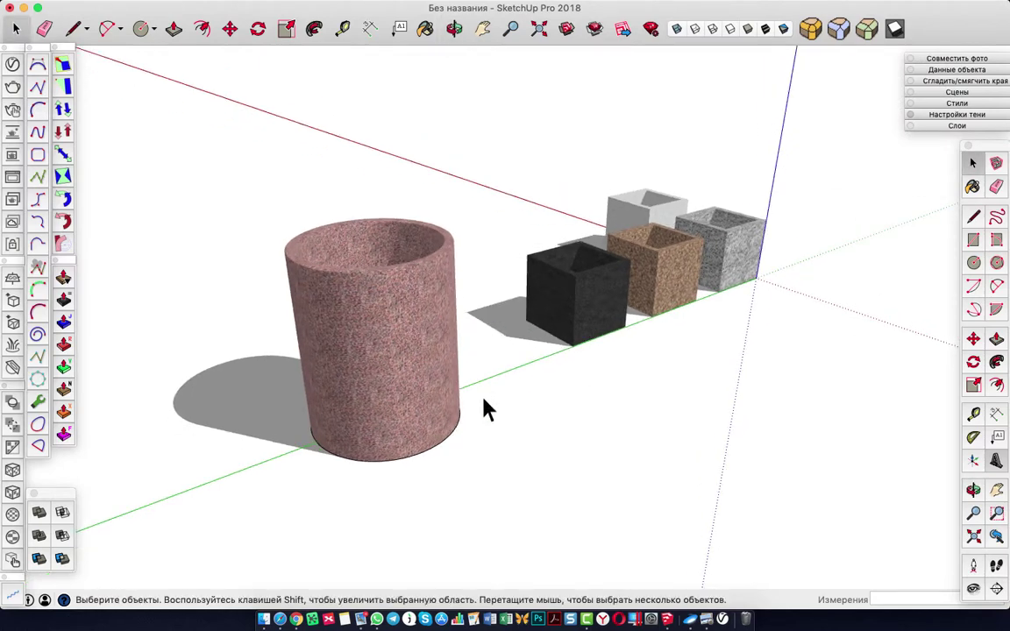
- Paint the cylinder with the white stone texture
click(403, 281)
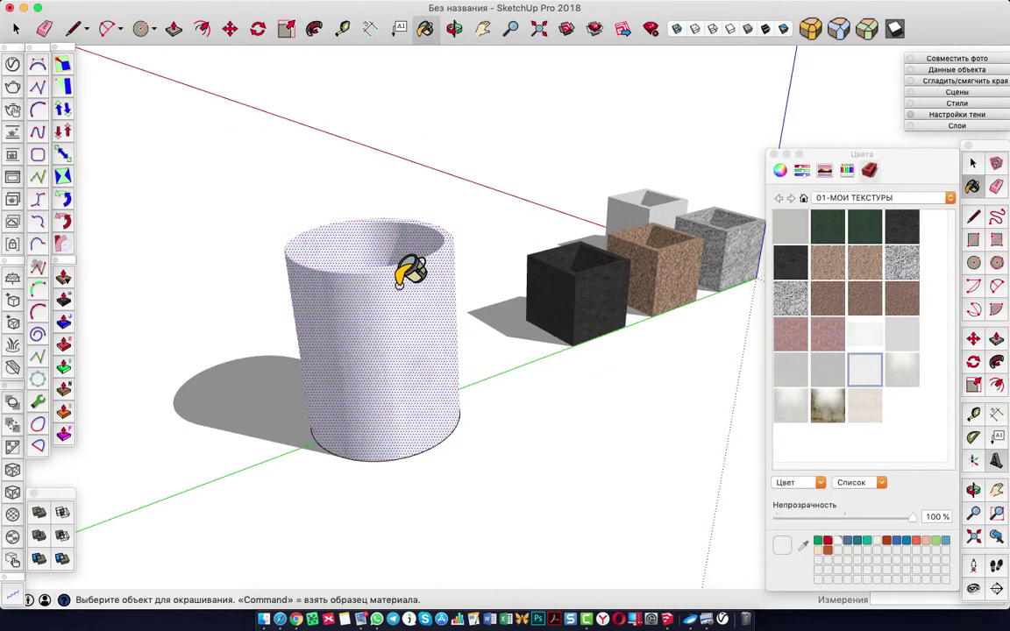
right_click(401, 281)
click(632, 509)
click(481, 439)
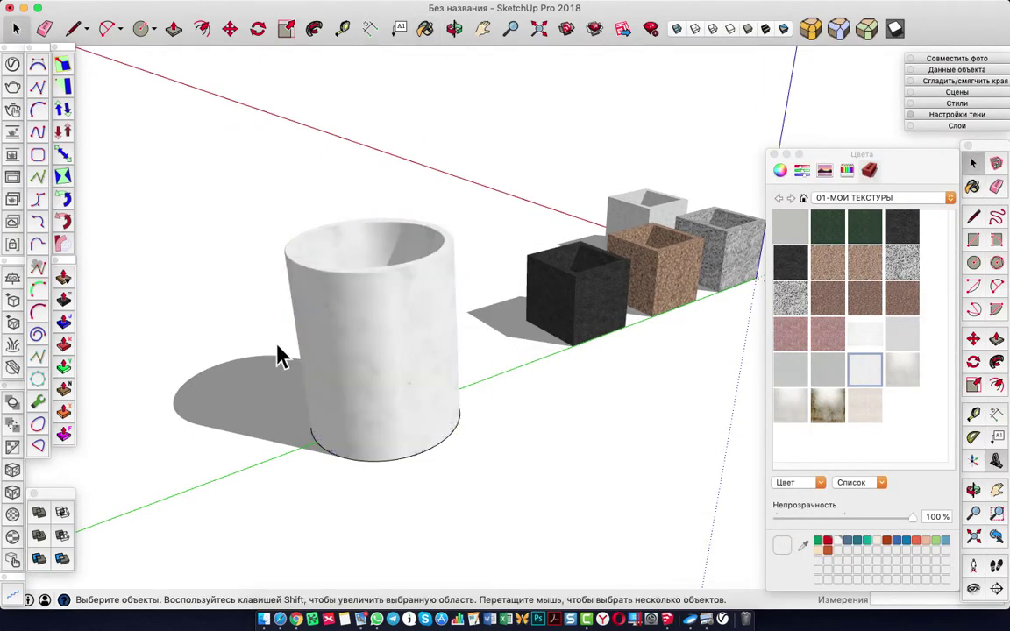
- Copy the bottom edge to the top rim and divide it into ten evenly spaced bands (/10)
click(421, 460)
key(m)
key(alt)
click(419, 451)
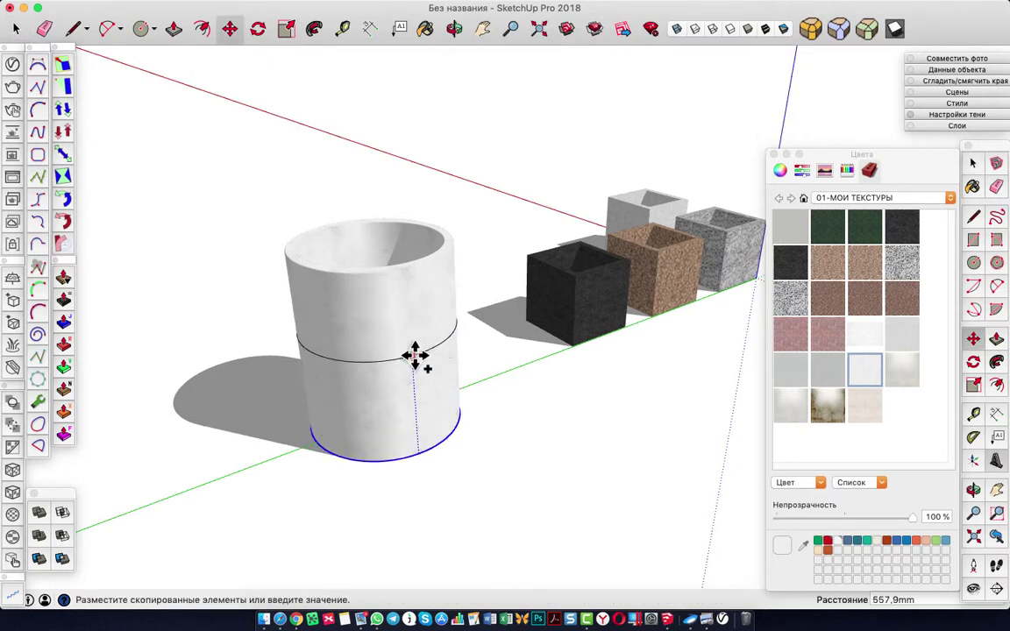
click(409, 287)
text(/10)
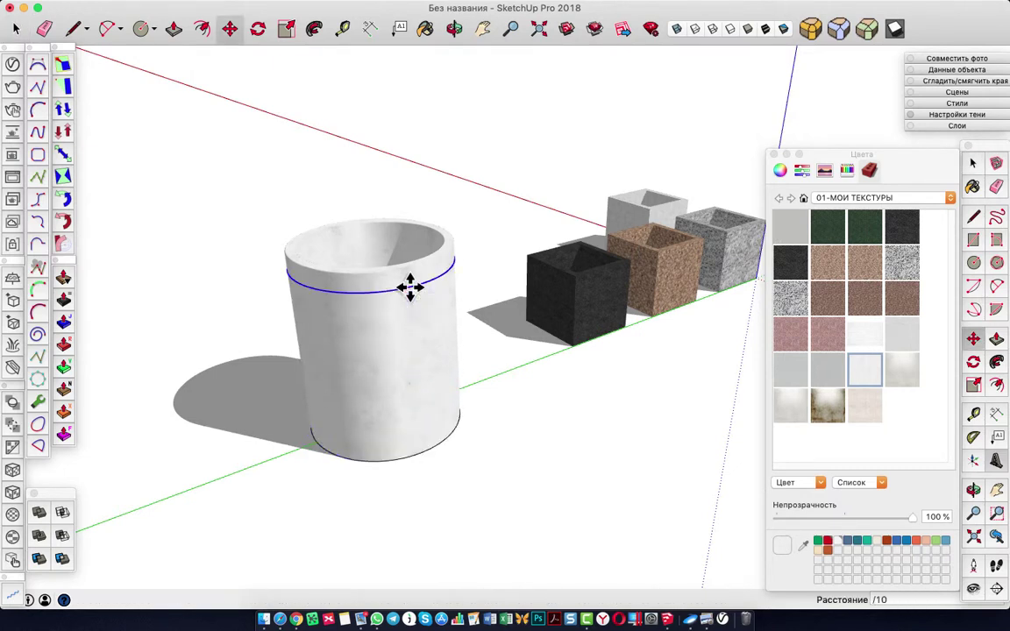
key(Return)
- Paint five alternate cylinder bands orange
key(space)
click(849, 172)
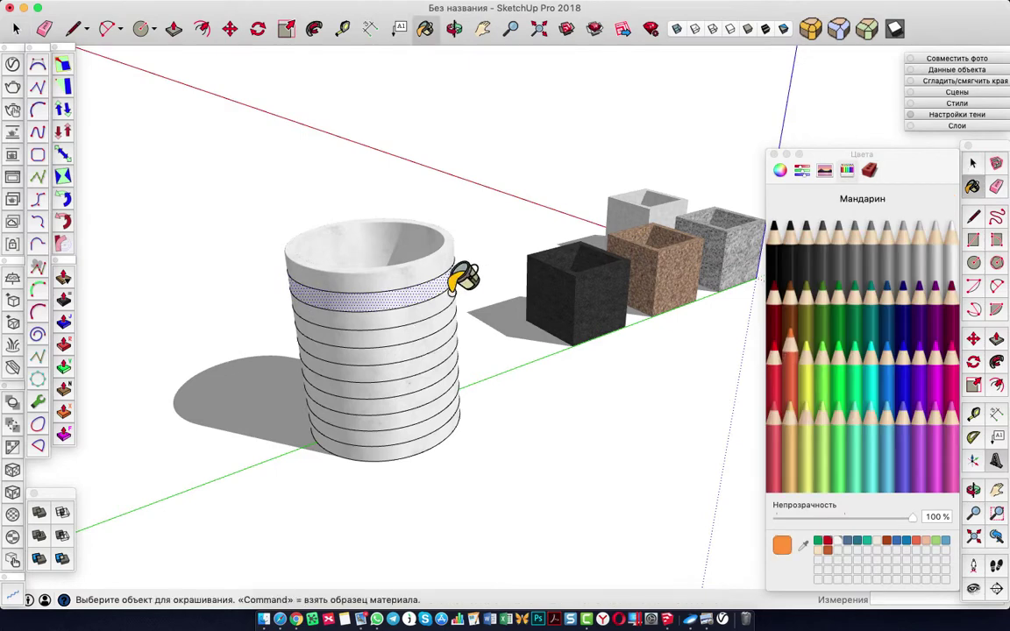
click(416, 279)
click(412, 326)
click(416, 372)
click(430, 401)
click(421, 430)
- Soften and smooth all the cylinder's edges to 180°
triple_click(377, 350)
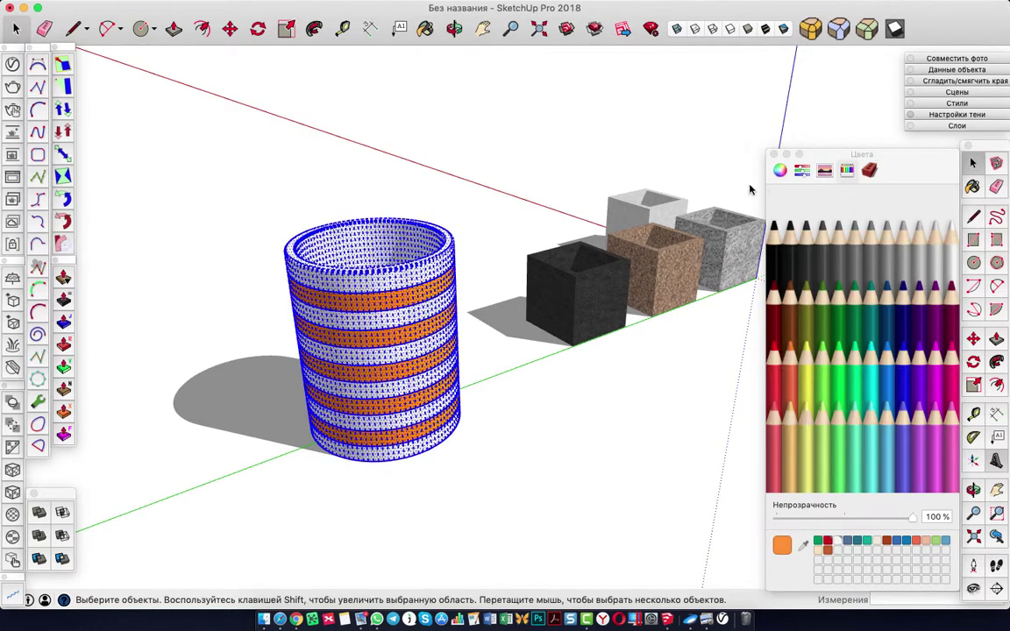
click(964, 81)
drag(942, 107, 1000, 107)
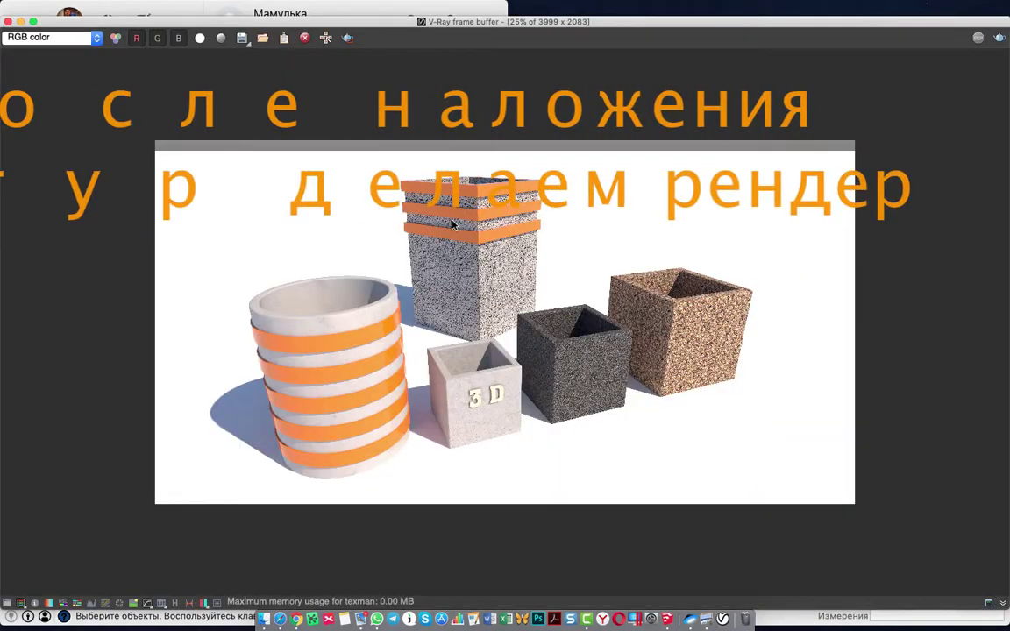
- Save the V-Ray render as 3DModeling-3.png, replacing the existing file
scroll(452, 226, up, 1)
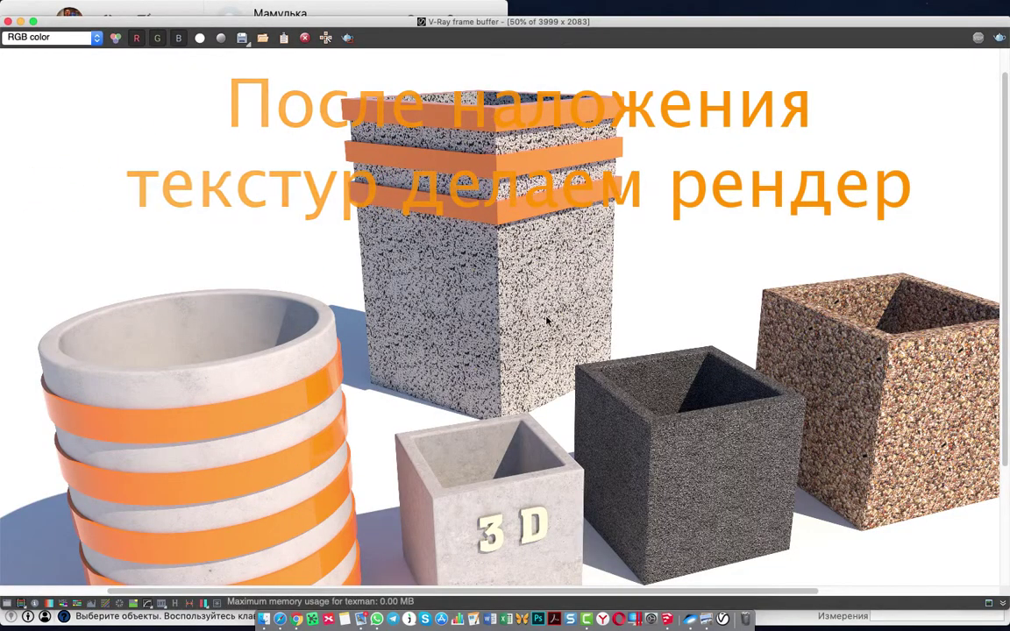
click(242, 38)
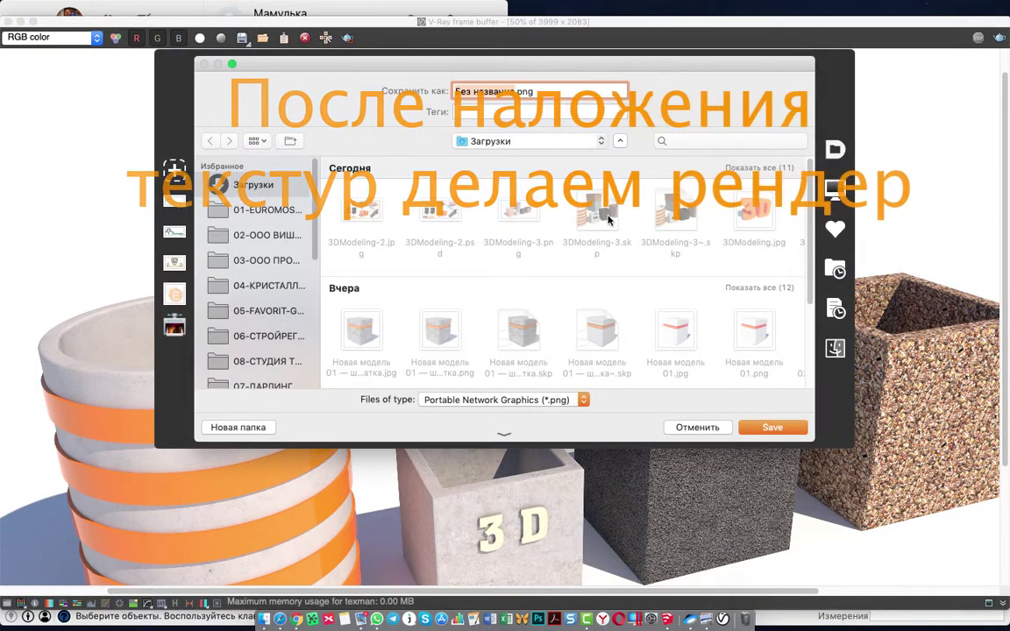
double_click(519, 215)
click(635, 143)
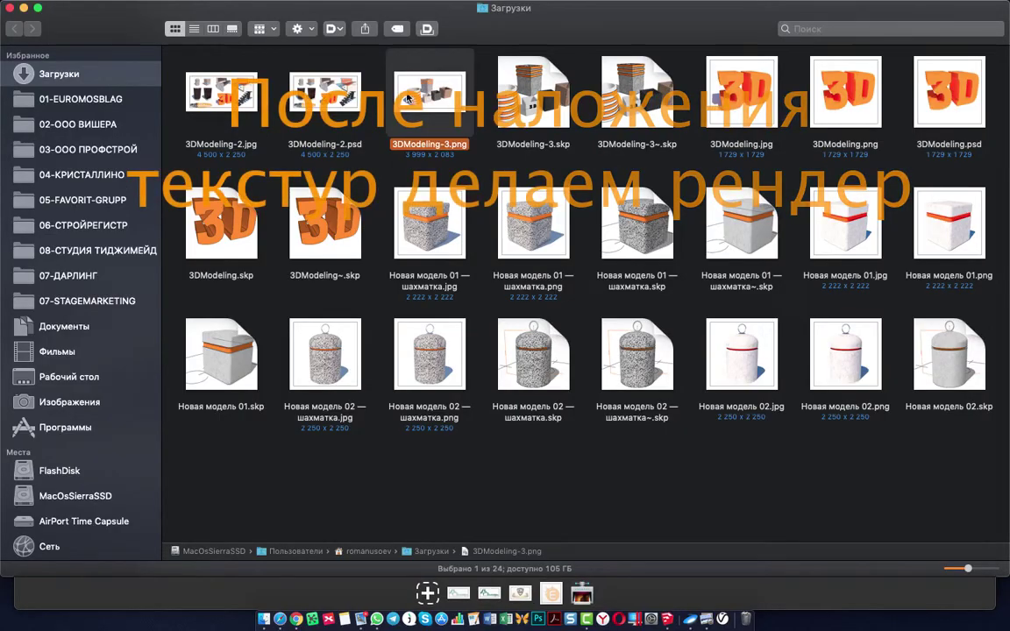
- Preview 3DModeling-3.png in Finder and open it with Photoshop
key(space)
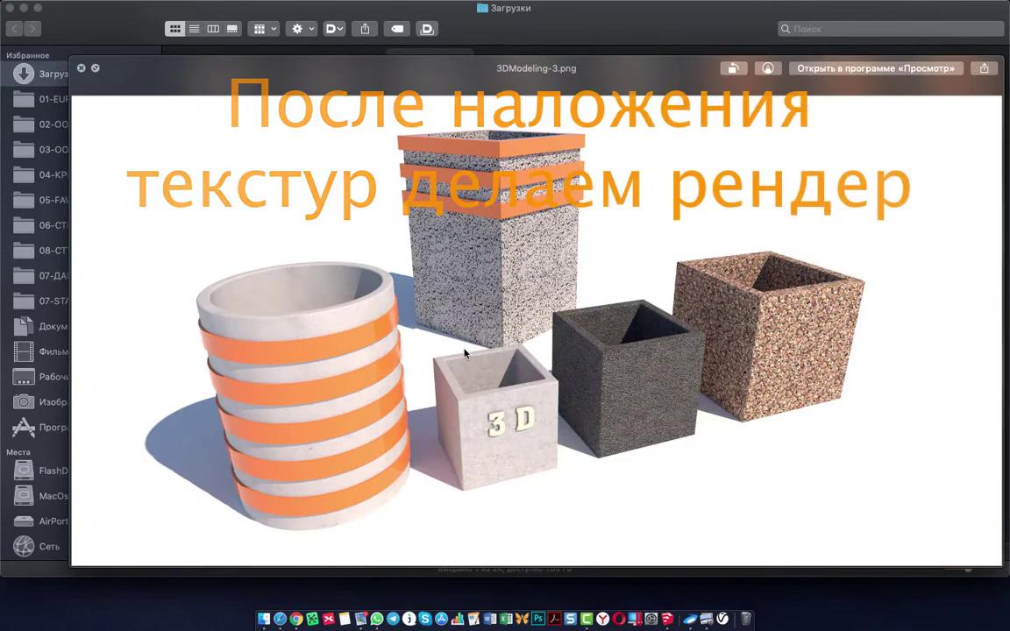
key(space)
right_click(430, 92)
click(686, 149)
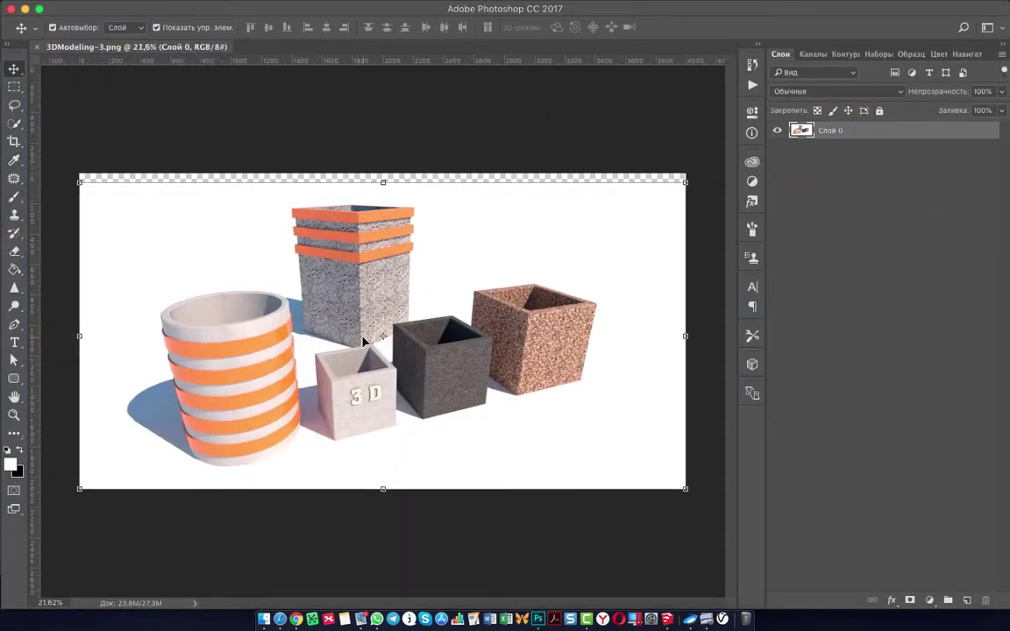
- Crop the render to a 2:1 frame, trimming the left, top and bottom edges
key(g)
key(c)
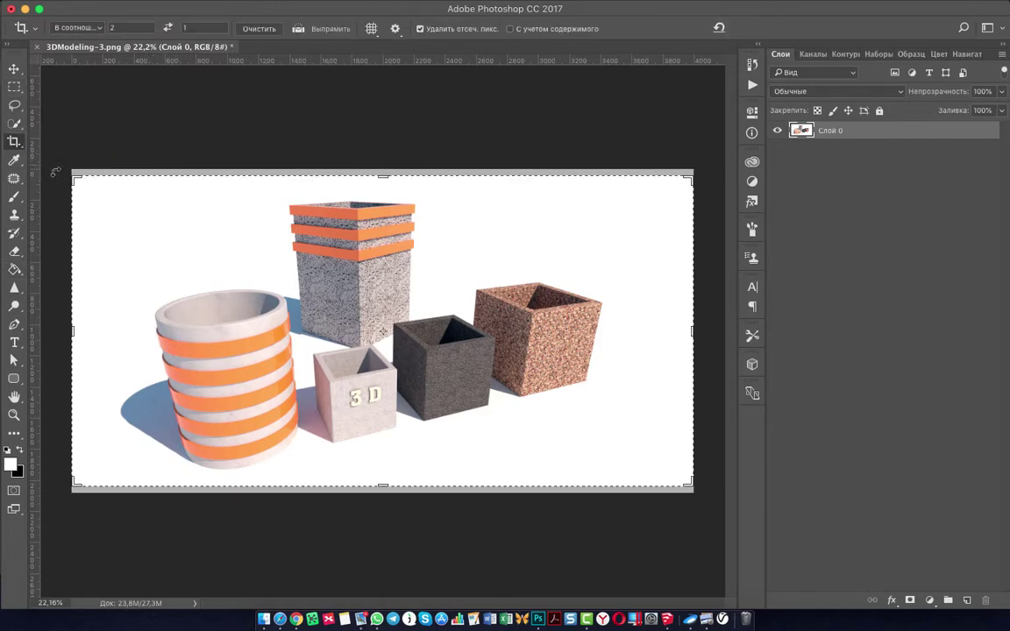
drag(63, 332, 82, 331)
drag(382, 270, 404, 271)
key(Return)
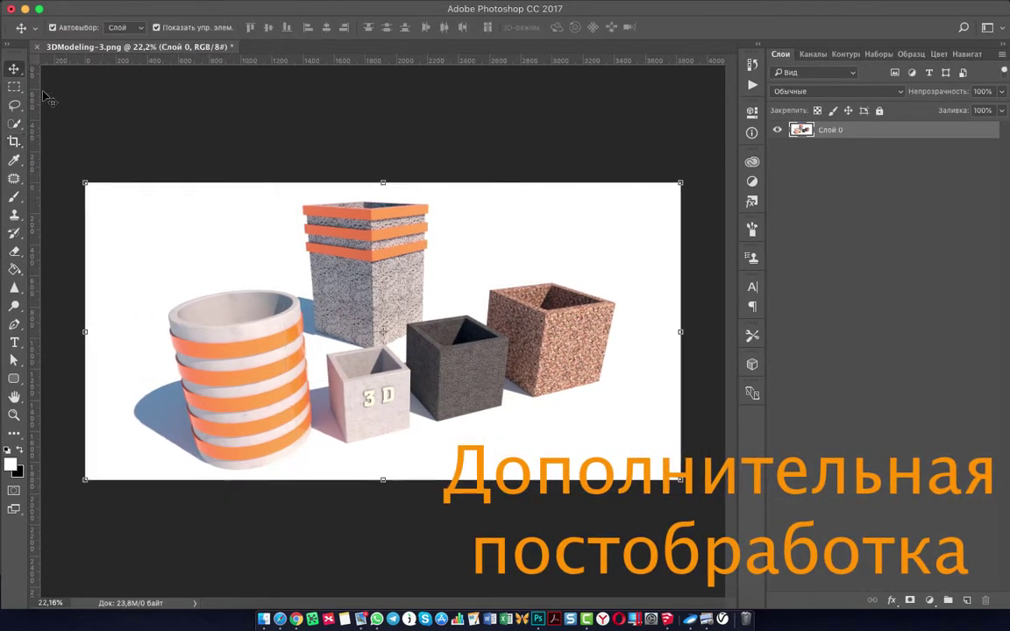
key(v)
- Adjust the image's Levels to 10, 0.88 and 255
key(ctrl+l)
click(956, 296)
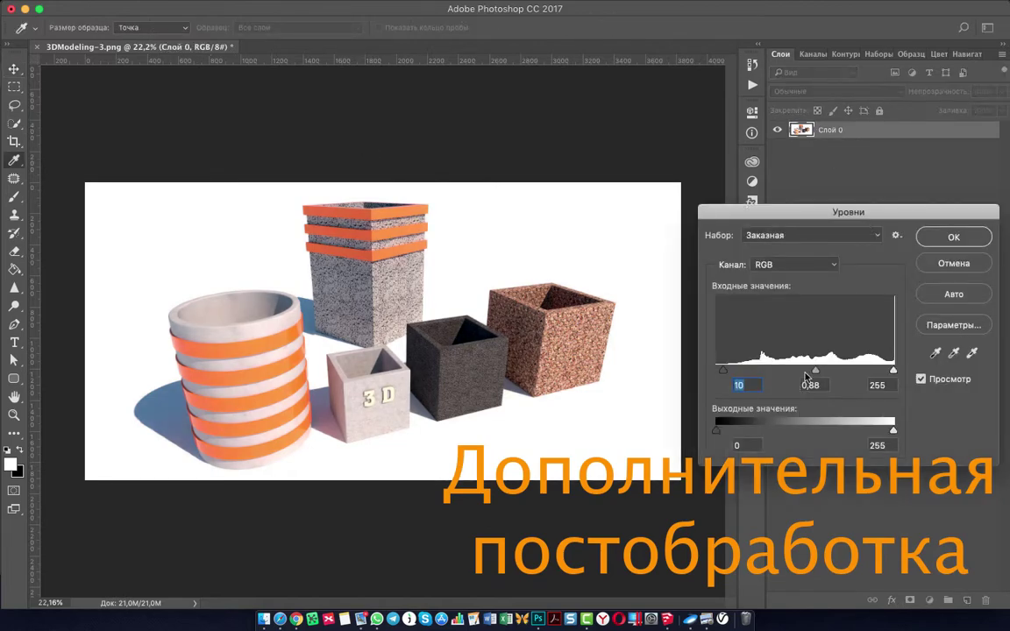
drag(806, 377, 793, 370)
key(Return)
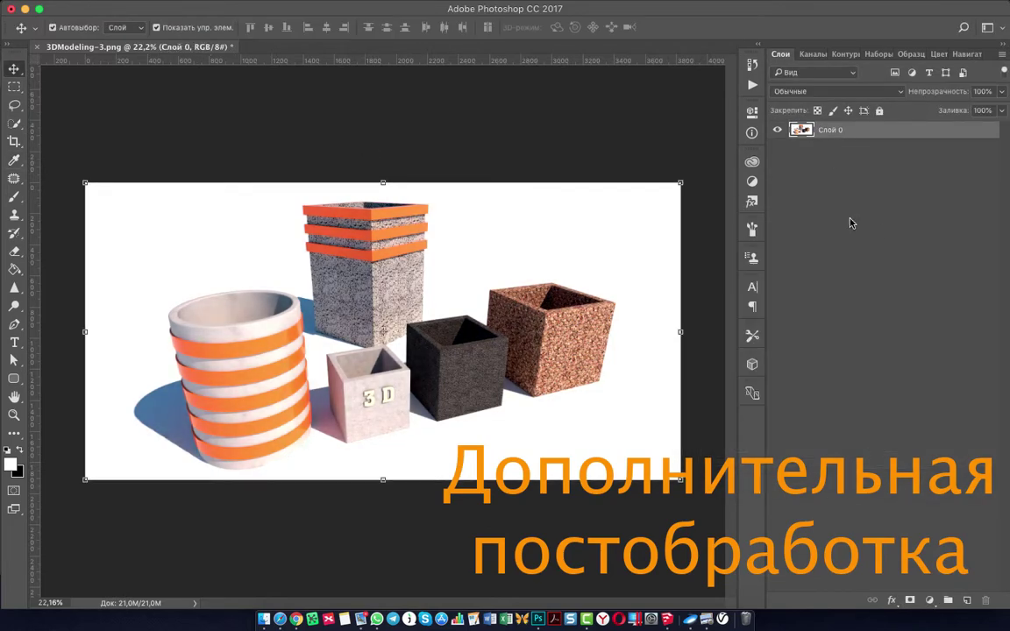
click(198, 8)
- Brighten the image with an Exposure adjustment, raising the gamma
click(281, 8)
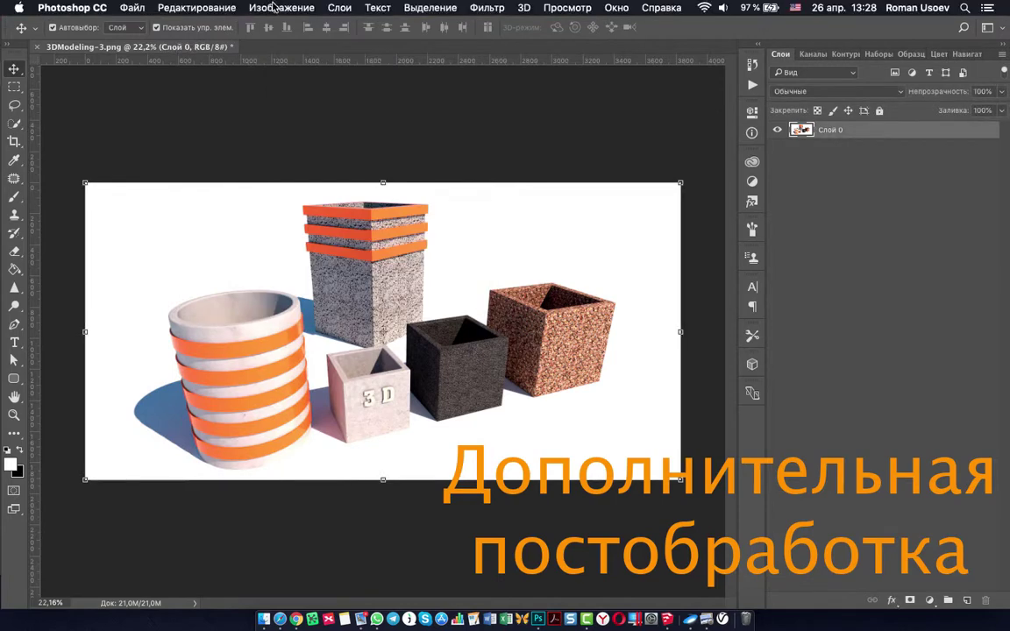
click(280, 7)
click(584, 86)
drag(794, 322, 797, 254)
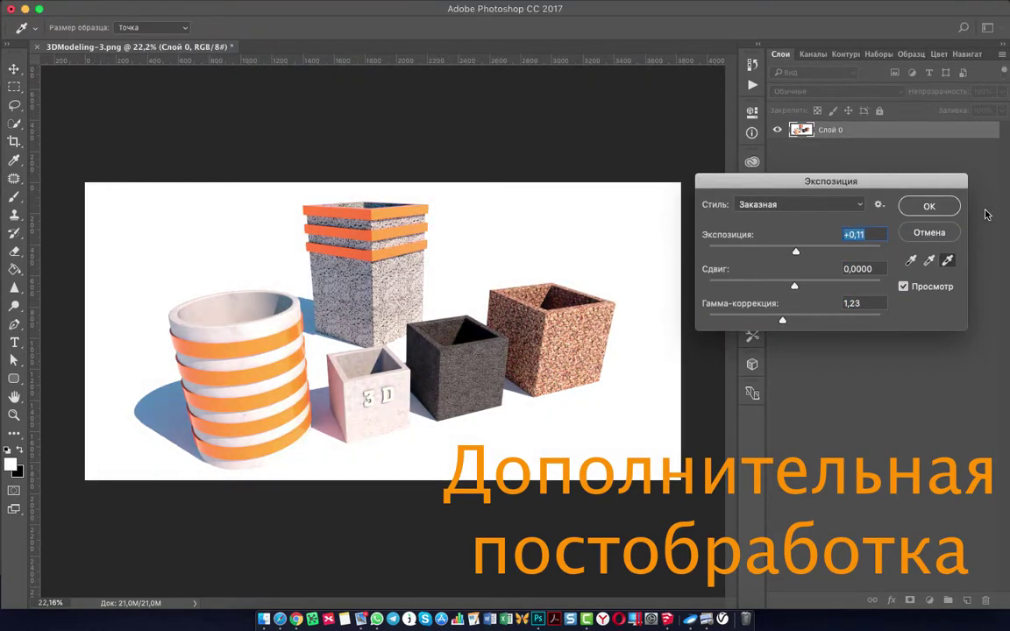
click(928, 206)
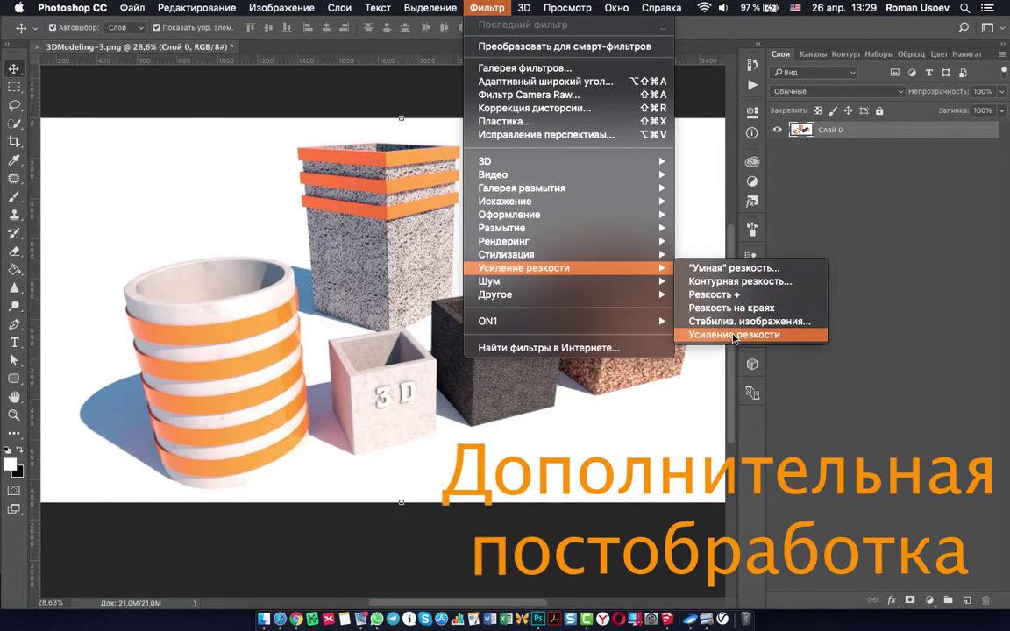
- Apply Smart Sharpen to the render with a 1.0 px radius
click(733, 268)
drag(786, 389, 781, 388)
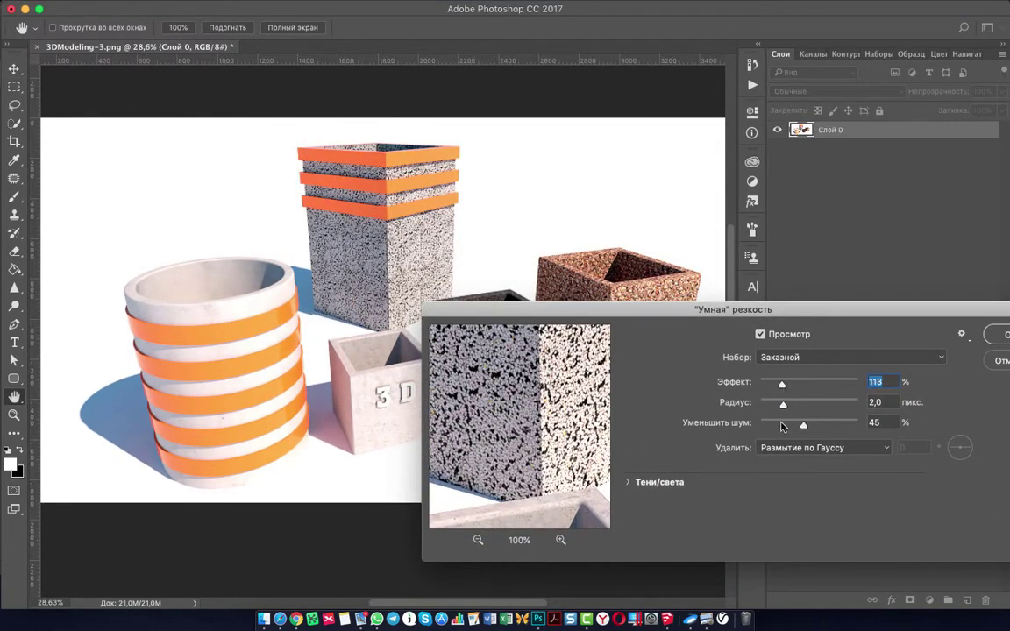
text(10)
key(Return)
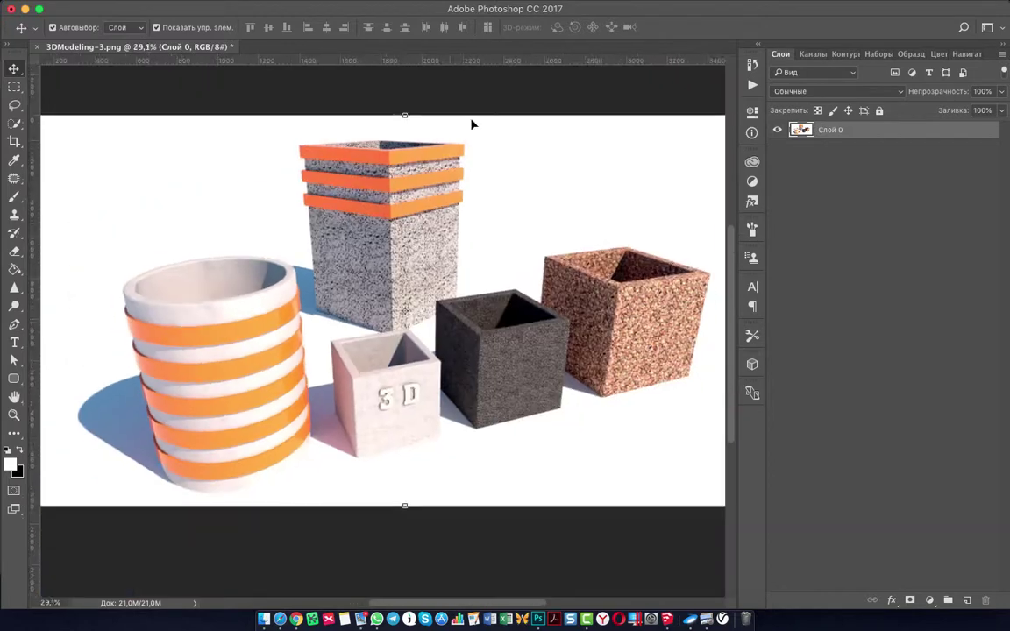
- Step back to the Levels history state, then close the image and Photoshop, answering the save prompt
click(637, 138)
click(12, 9)
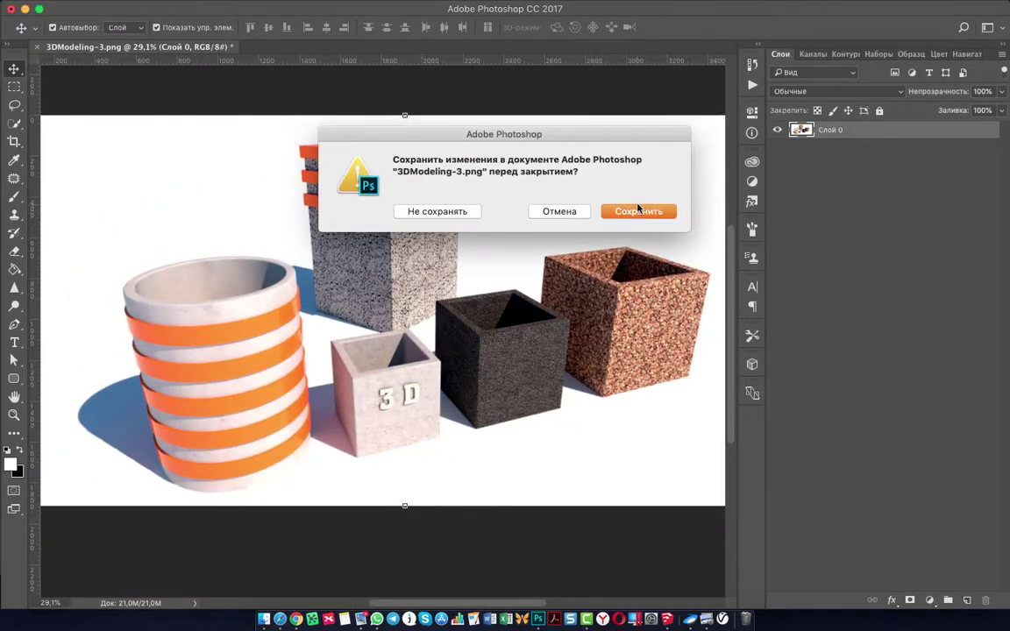
key(Return)
- Open 3DModeling-3.png in Preview and raise the black point, pull in the white point and lower the shadows
double_click(421, 90)
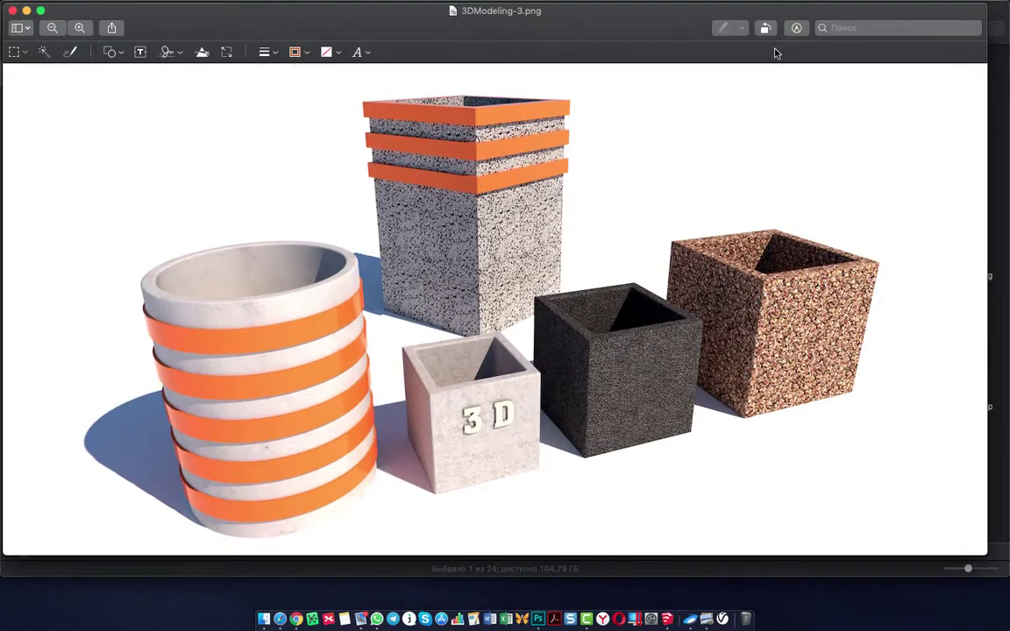
key(super+alt+c)
drag(800, 222, 814, 223)
drag(982, 223, 967, 225)
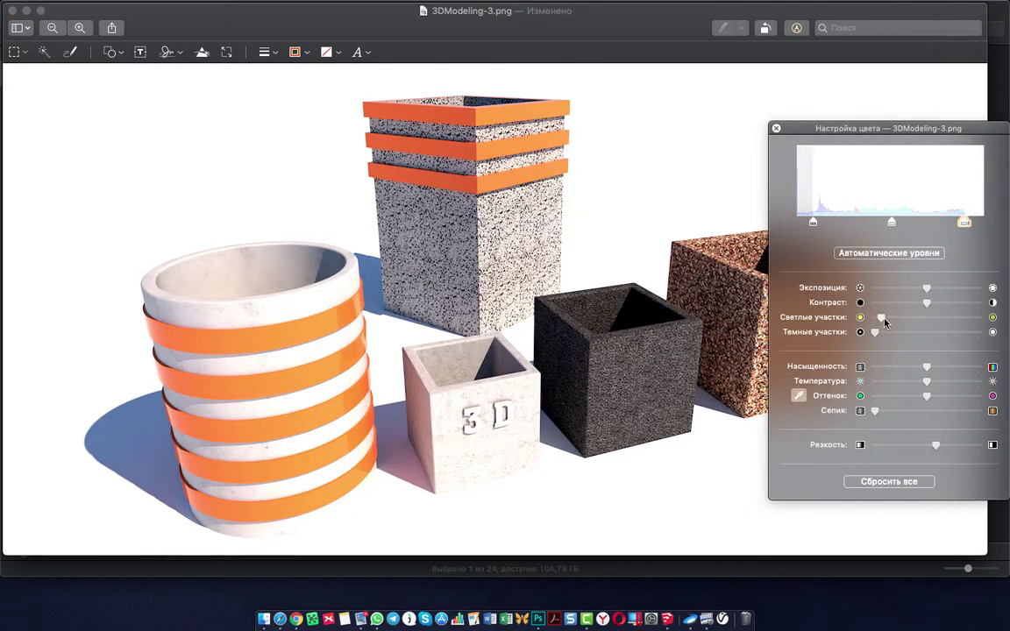
drag(894, 333, 874, 332)
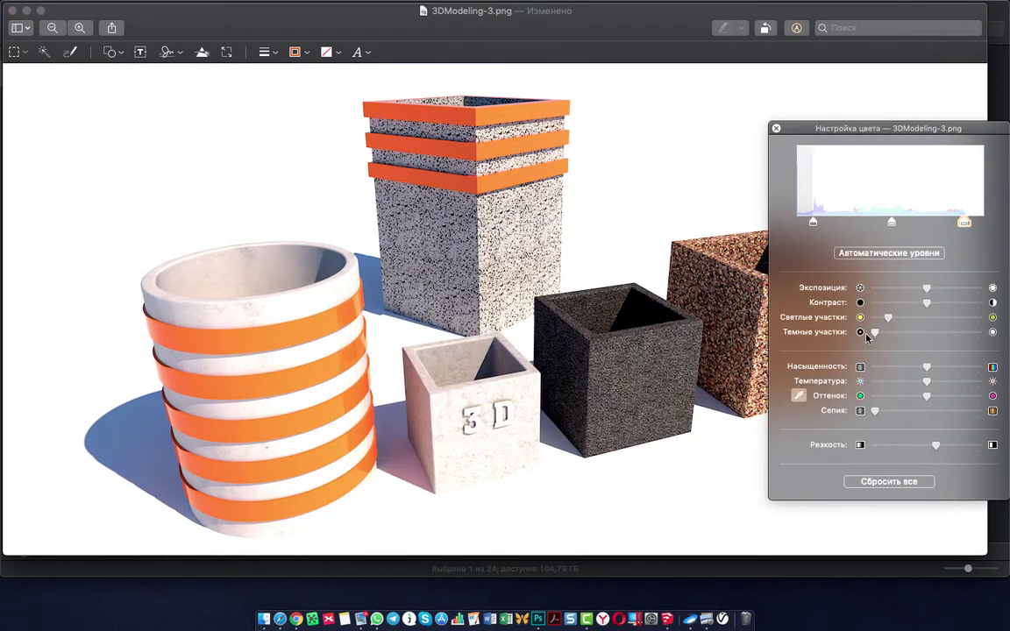
click(798, 395)
- Close Preview and Quick Look the edited 3DModeling-3.png stone planter render in Finder
click(12, 11)
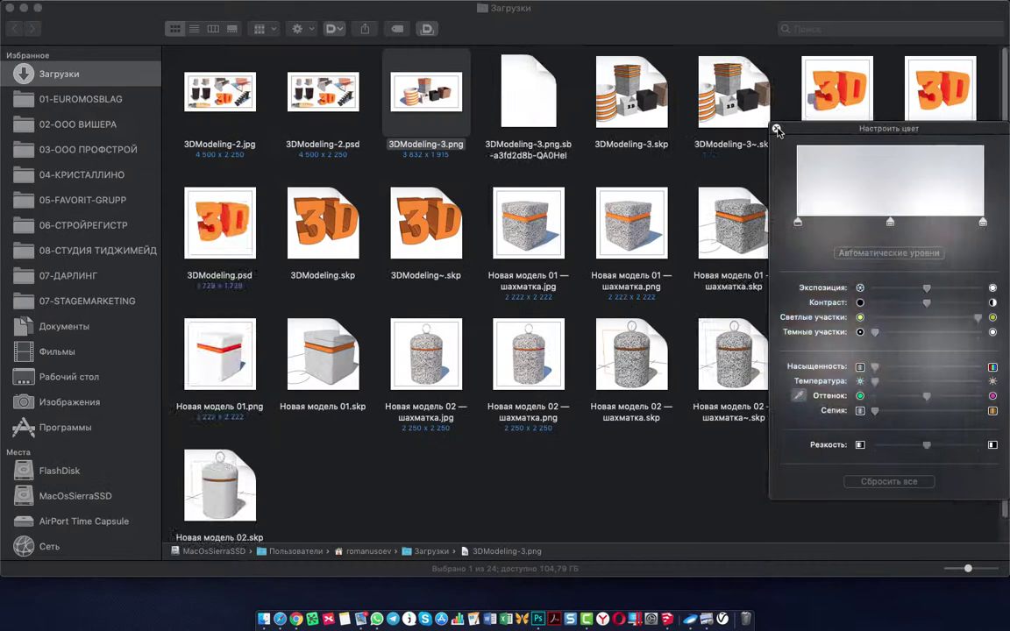
key(space)
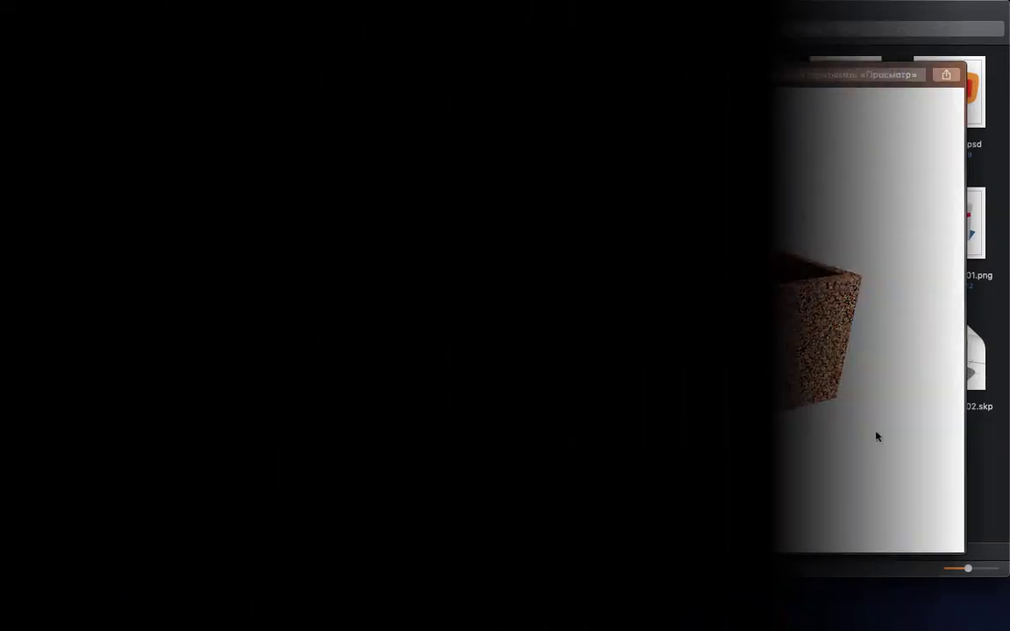